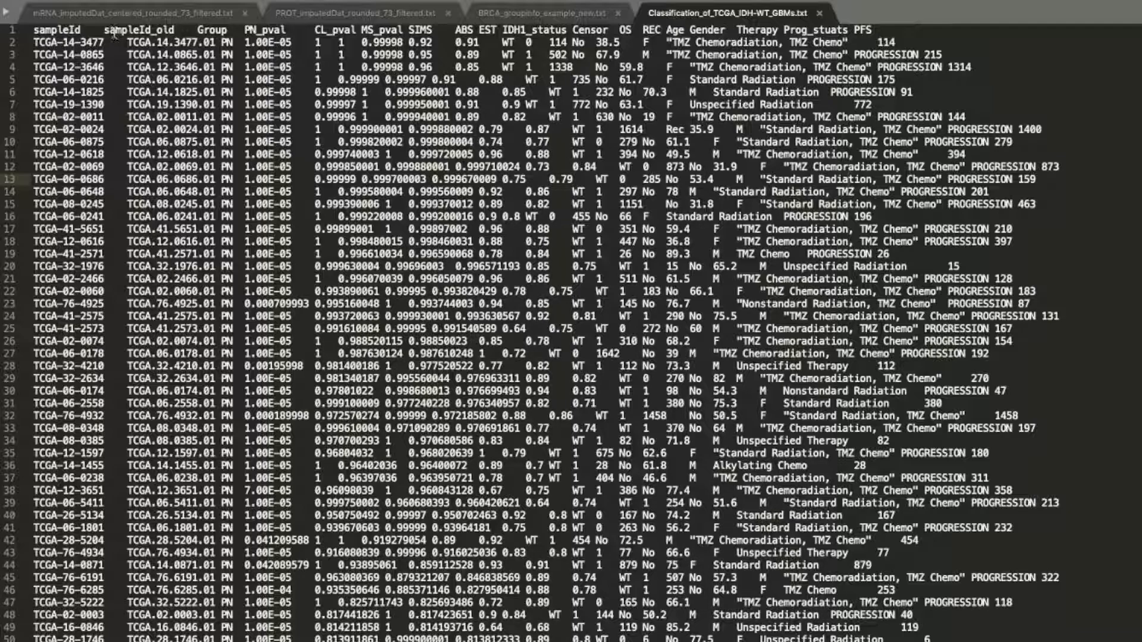
Examine the column headers of Classification_of_TCGA_IDH-WT_GBMs.txt and open the demo_data folder in the multiSLIDE GitHub repository
{"action": "left_click_drag", "start_coordinate": [104, 28], "coordinate": [909, 28]}
{"action": "left_click", "coordinate": [908, 29]}
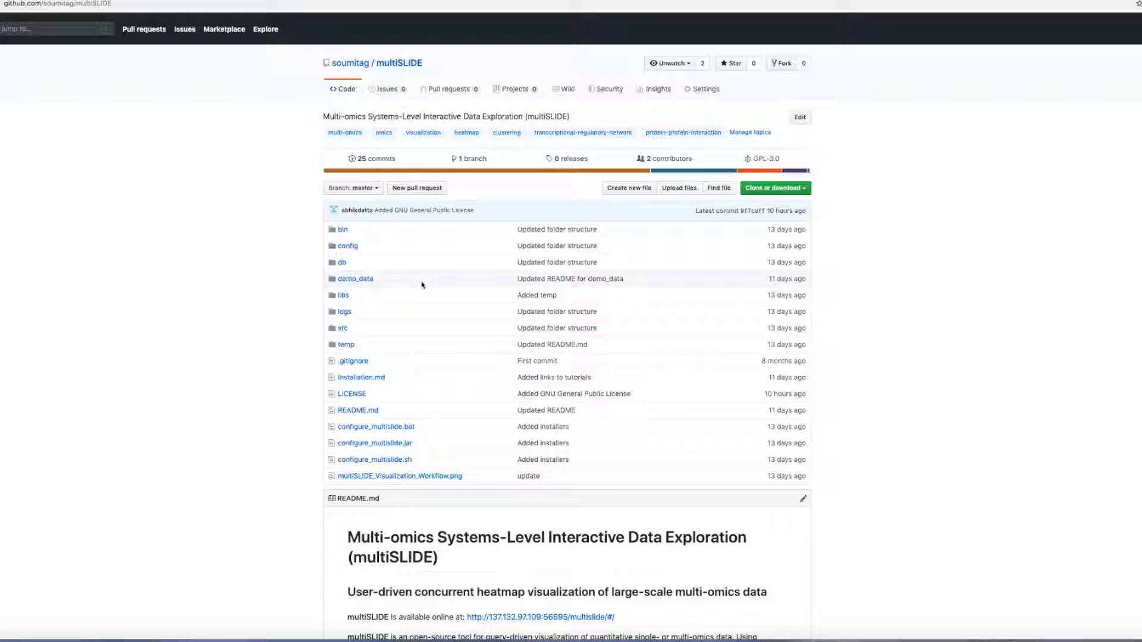
{"action": "left_click", "coordinate": [366, 282]}
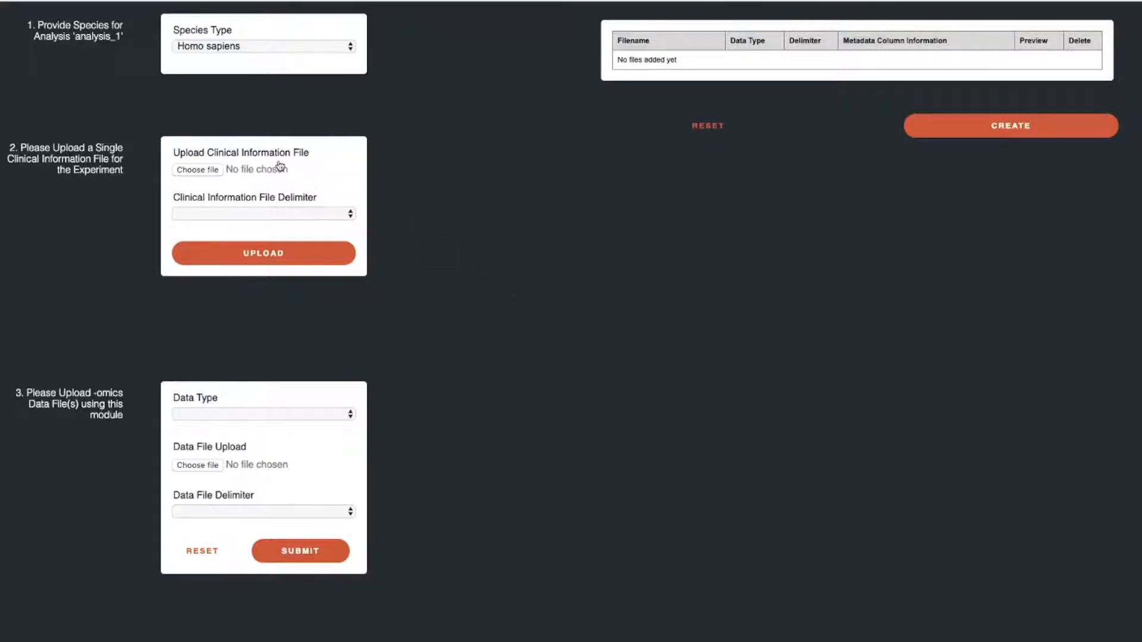
Upload BRCA_groupinfo_example_new.txt from demo_data as the clinical information file with Tab as its delimiter
{"action": "left_click", "coordinate": [203, 172]}
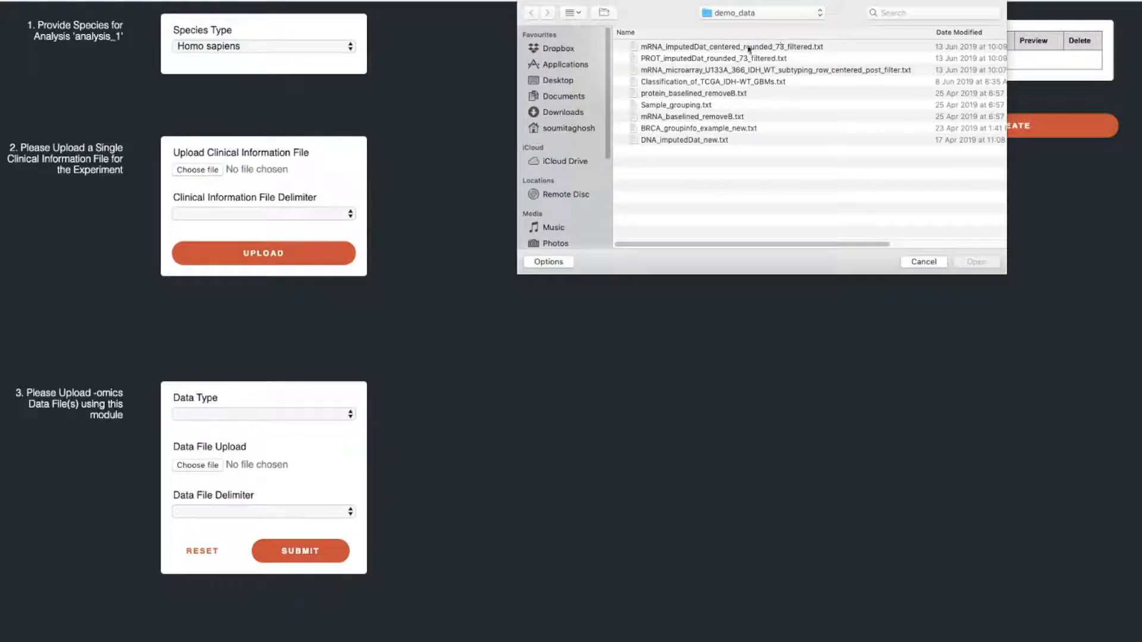
{"action": "left_click", "coordinate": [689, 130]}
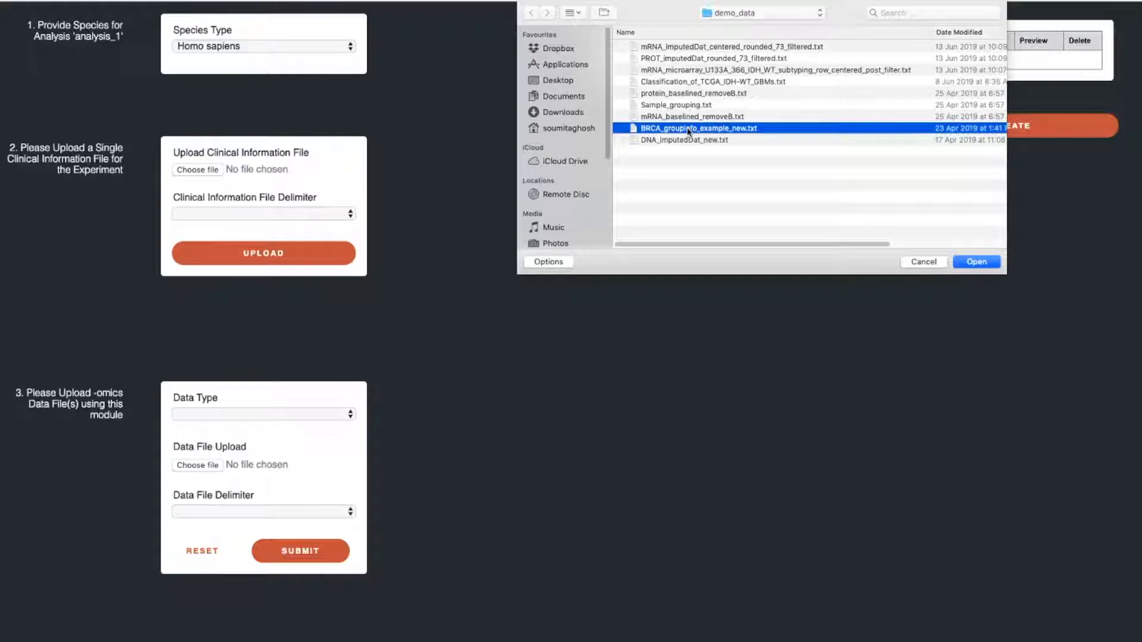
{"action": "left_click", "coordinate": [976, 262]}
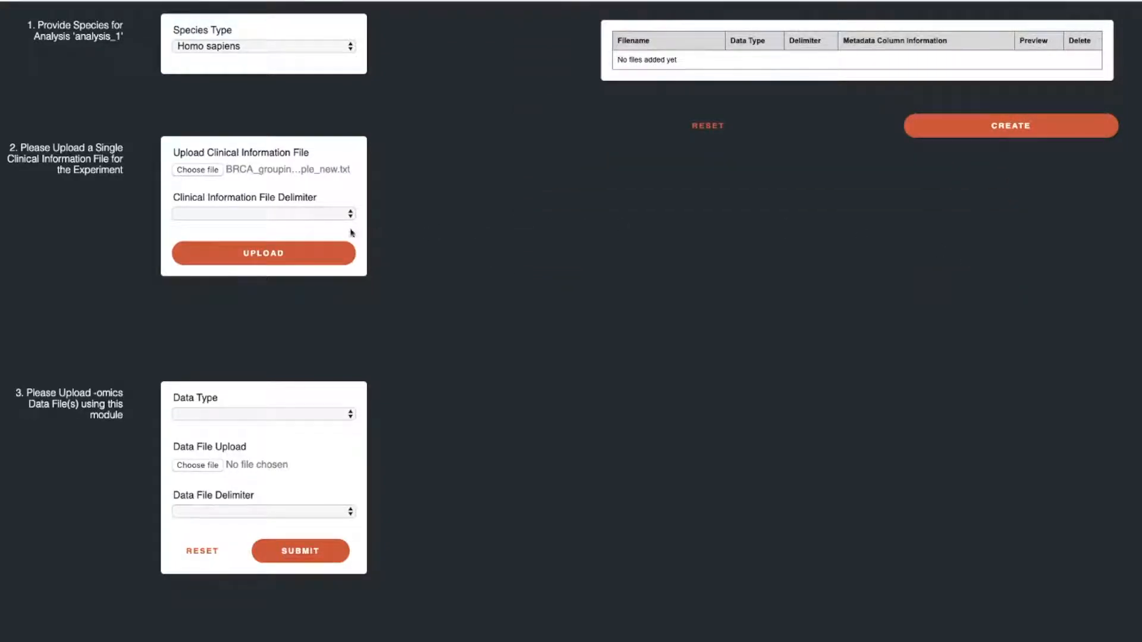
{"action": "left_click", "coordinate": [306, 213]}
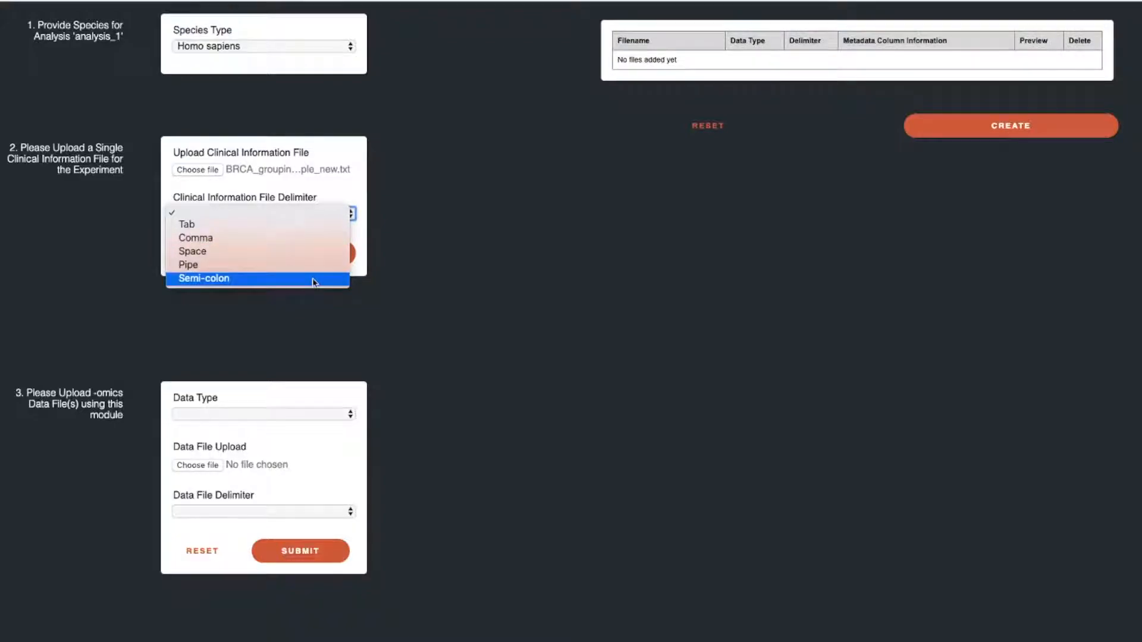
{"action": "left_click", "coordinate": [316, 225]}
{"action": "left_click", "coordinate": [319, 263]}
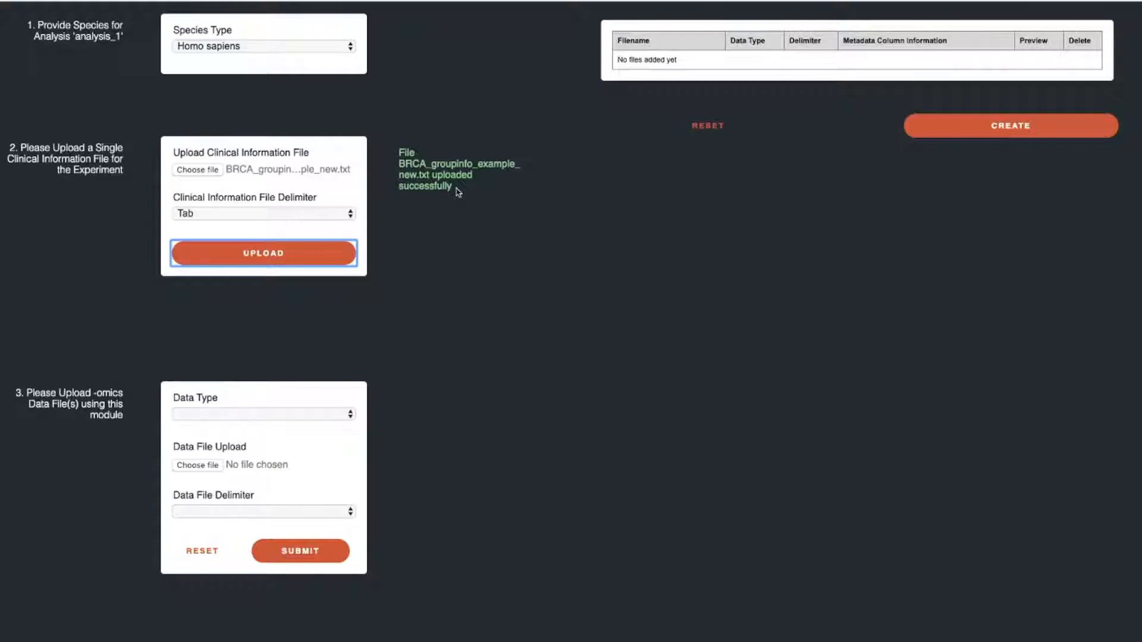
{"action": "left_click", "coordinate": [454, 208]}
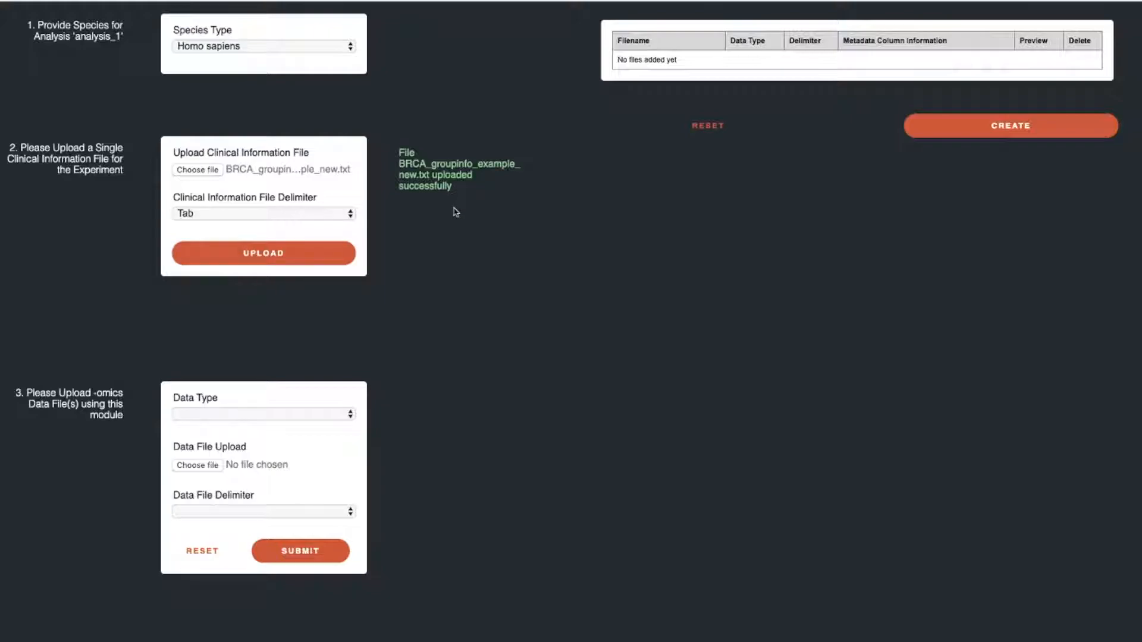
Add mRNA_imputedDat_centered_rounded_73_filtered.txt as a Gene Expression (mRNA) data file with the Tab delimiter
{"action": "left_click", "coordinate": [342, 417]}
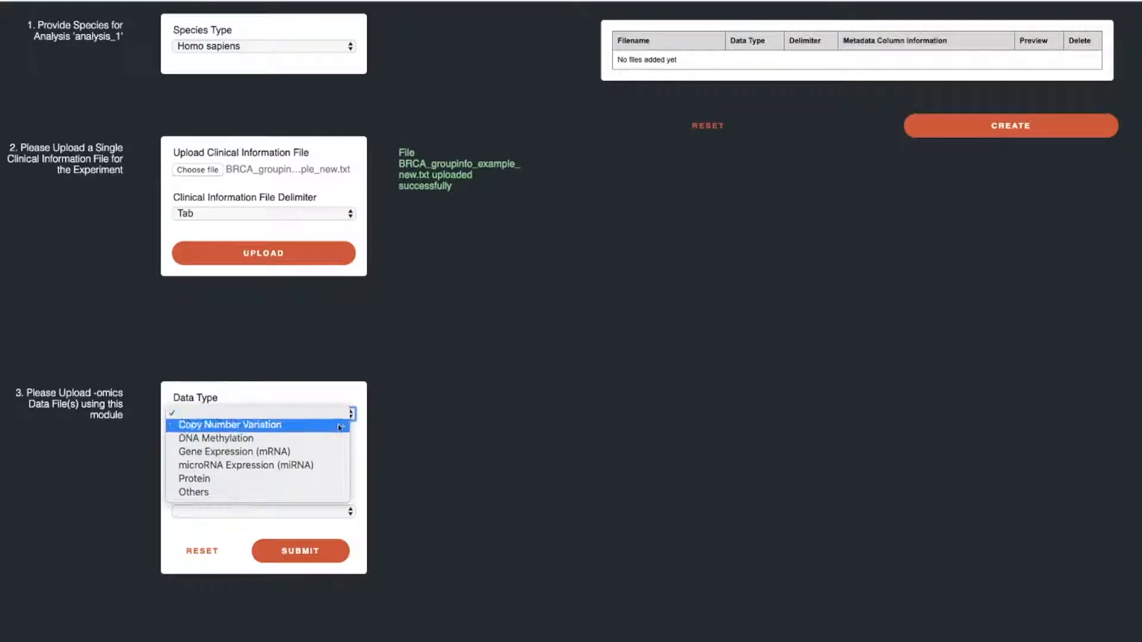
{"action": "left_click", "coordinate": [337, 453]}
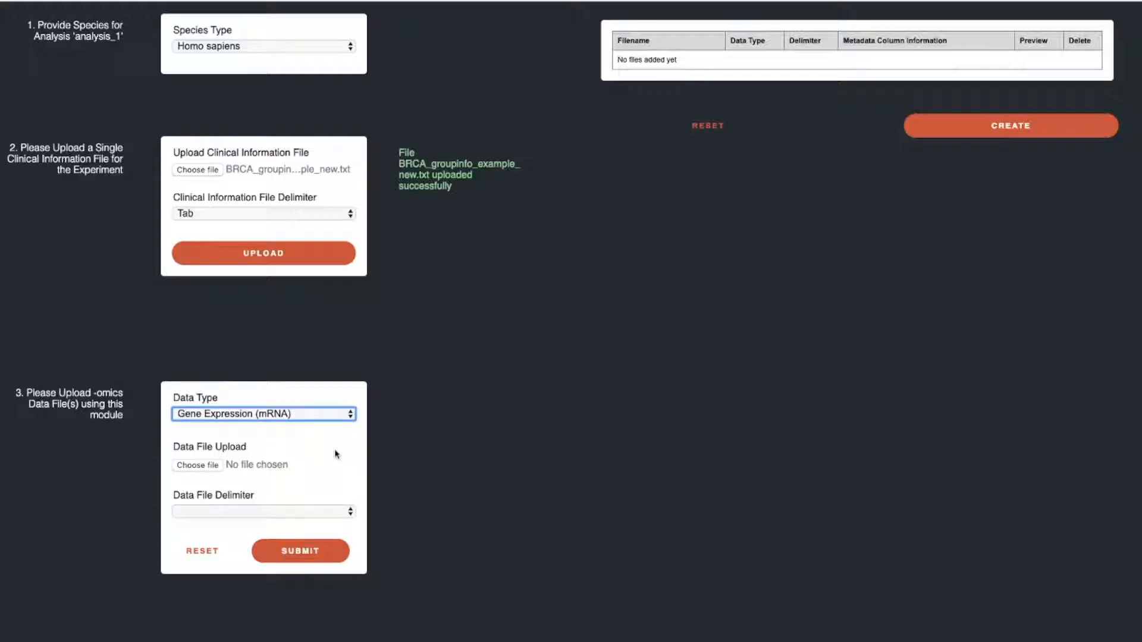
{"action": "left_click", "coordinate": [218, 468]}
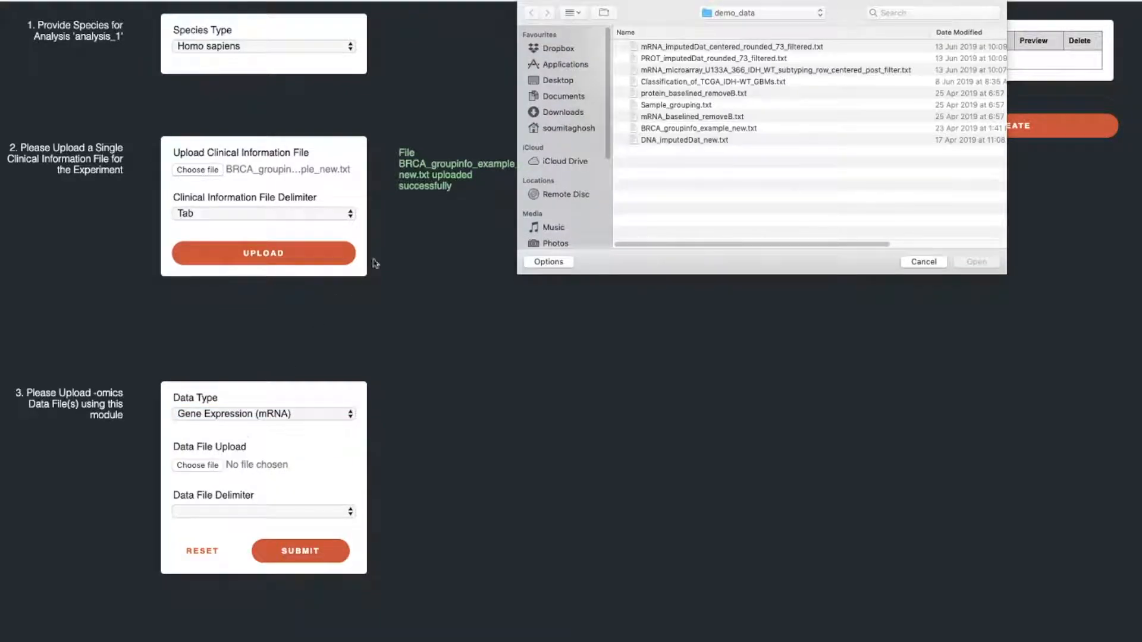
{"action": "left_click", "coordinate": [717, 48]}
{"action": "left_click", "coordinate": [968, 262]}
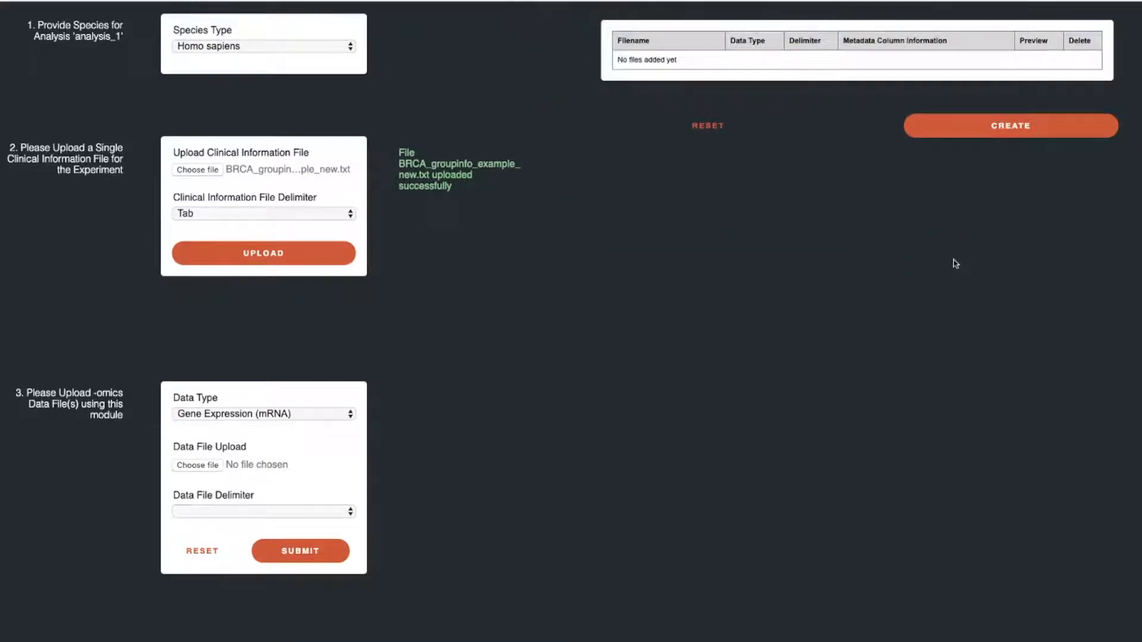
{"action": "left_click", "coordinate": [263, 512]}
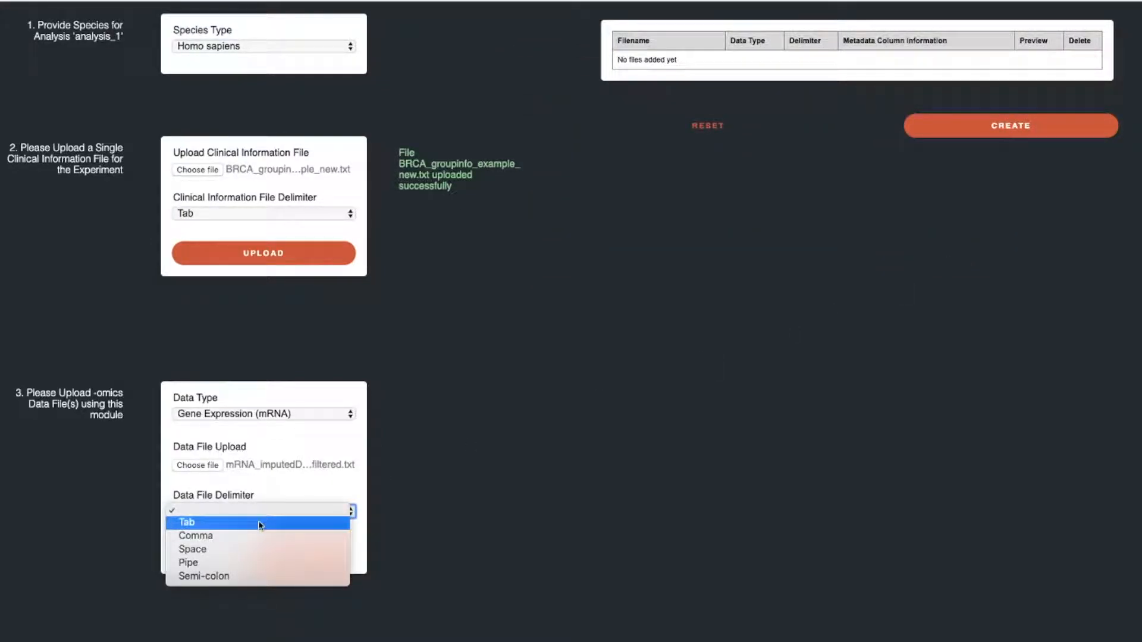
{"action": "left_click", "coordinate": [262, 523]}
{"action": "left_click", "coordinate": [323, 559]}
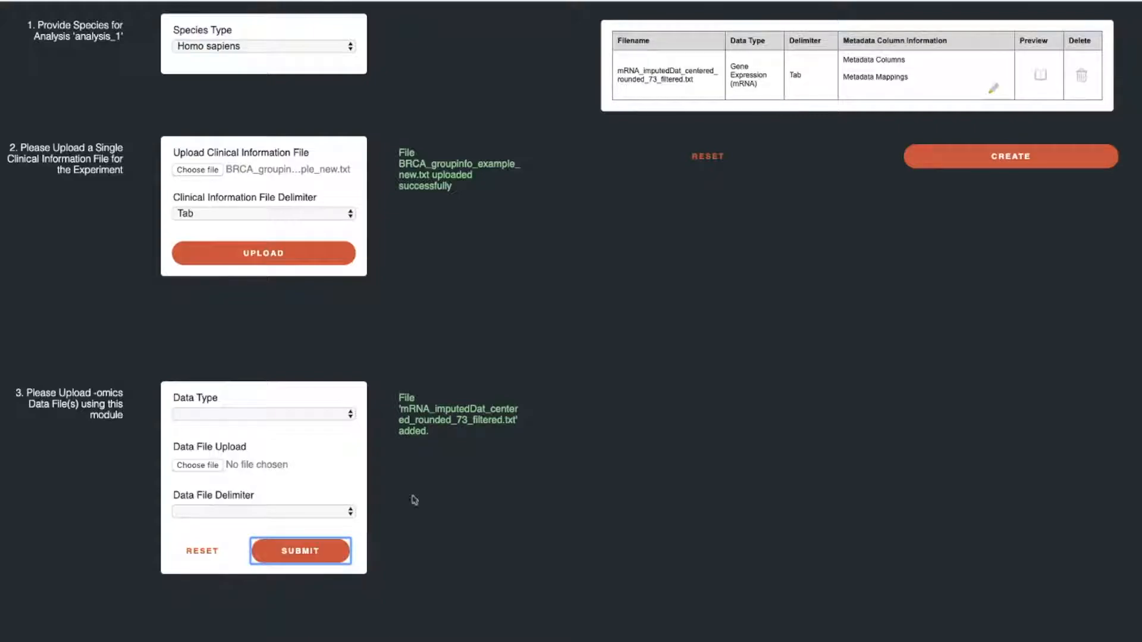
{"action": "left_click", "coordinate": [441, 440]}
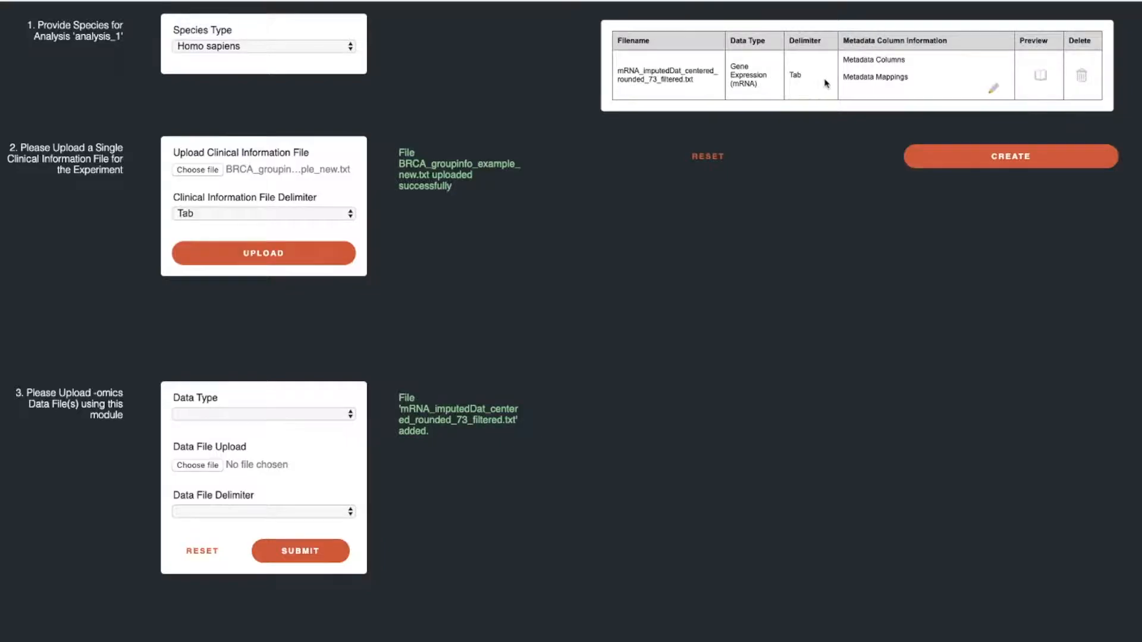
Preview the contents of the uploaded mRNA data file, and close the preview
{"action": "left_click", "coordinate": [1042, 78]}
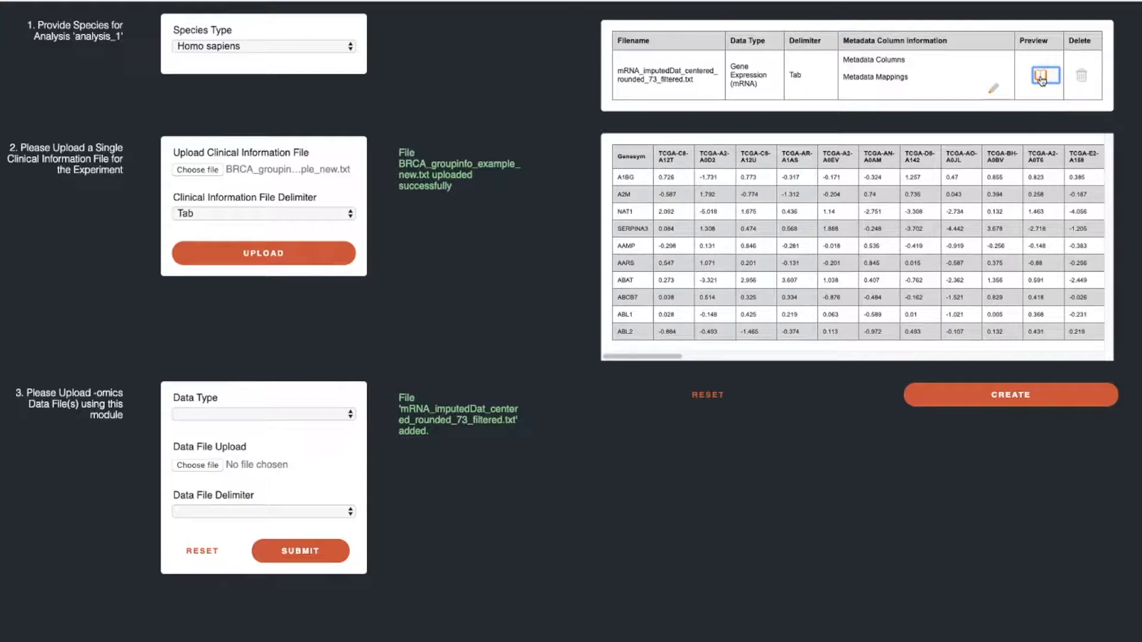
{"action": "left_click", "coordinate": [1041, 79]}
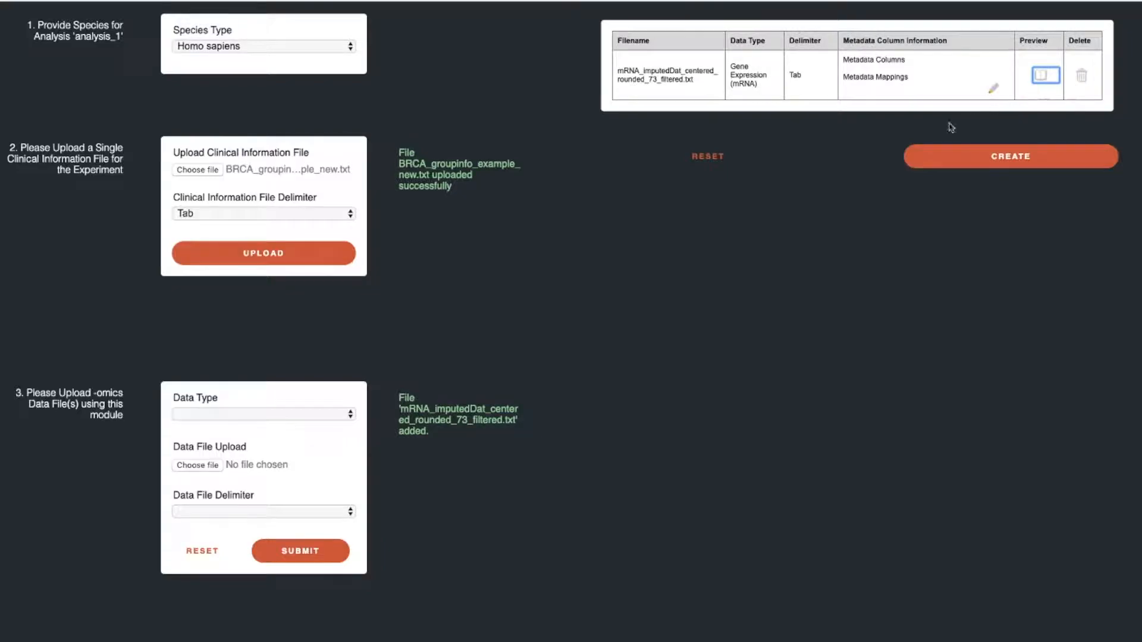
Add PROT_imputedDat_rounded_73_filtered.txt as a Protein data file with the Tab delimiter
{"action": "left_click", "coordinate": [331, 420]}
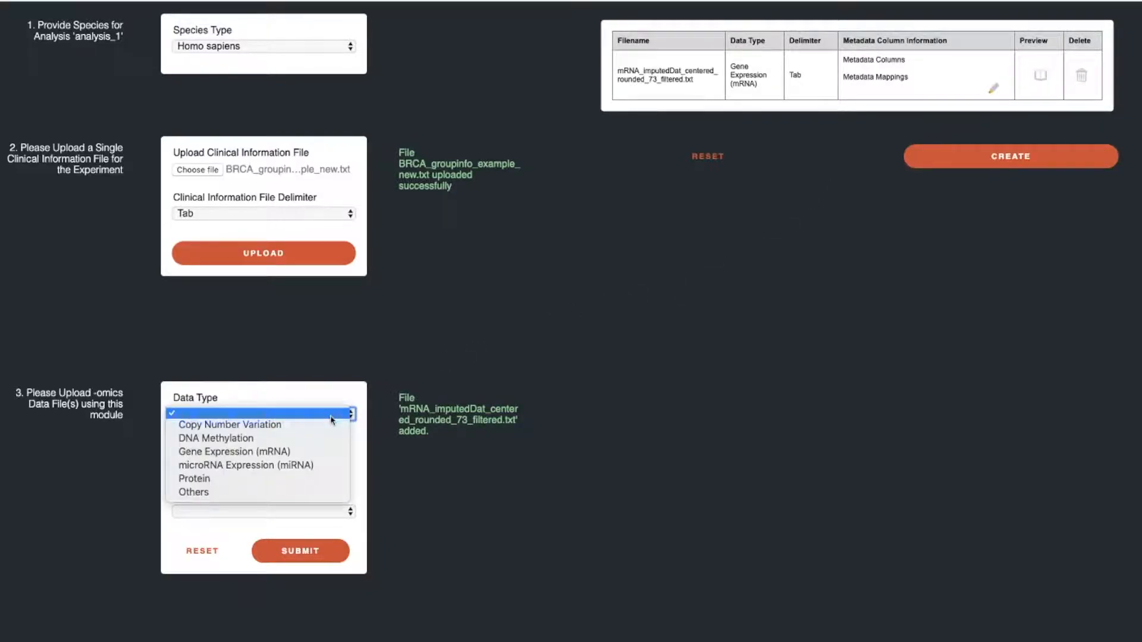
{"action": "left_click", "coordinate": [315, 480]}
{"action": "left_click", "coordinate": [202, 465]}
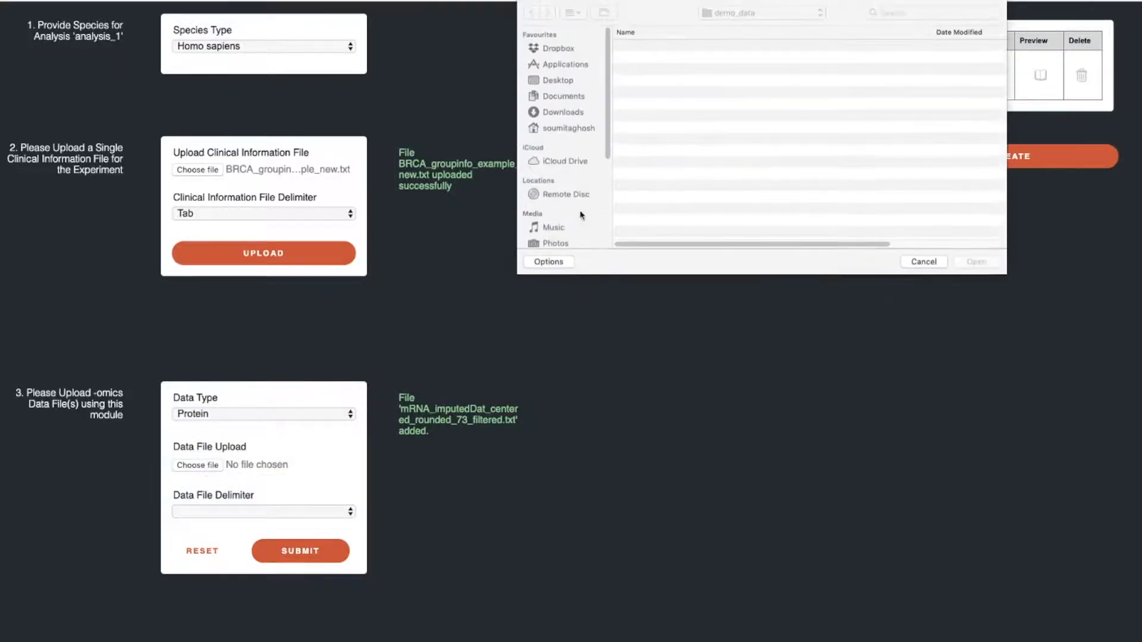
{"action": "left_click", "coordinate": [739, 58]}
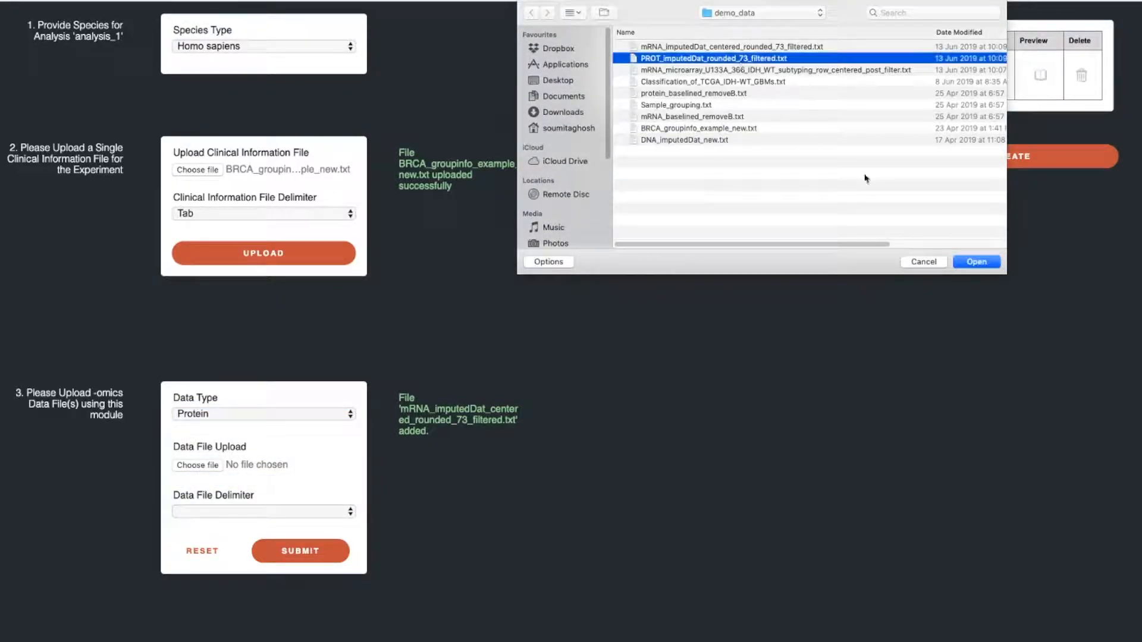
{"action": "left_click", "coordinate": [974, 265]}
{"action": "left_click", "coordinate": [285, 513]}
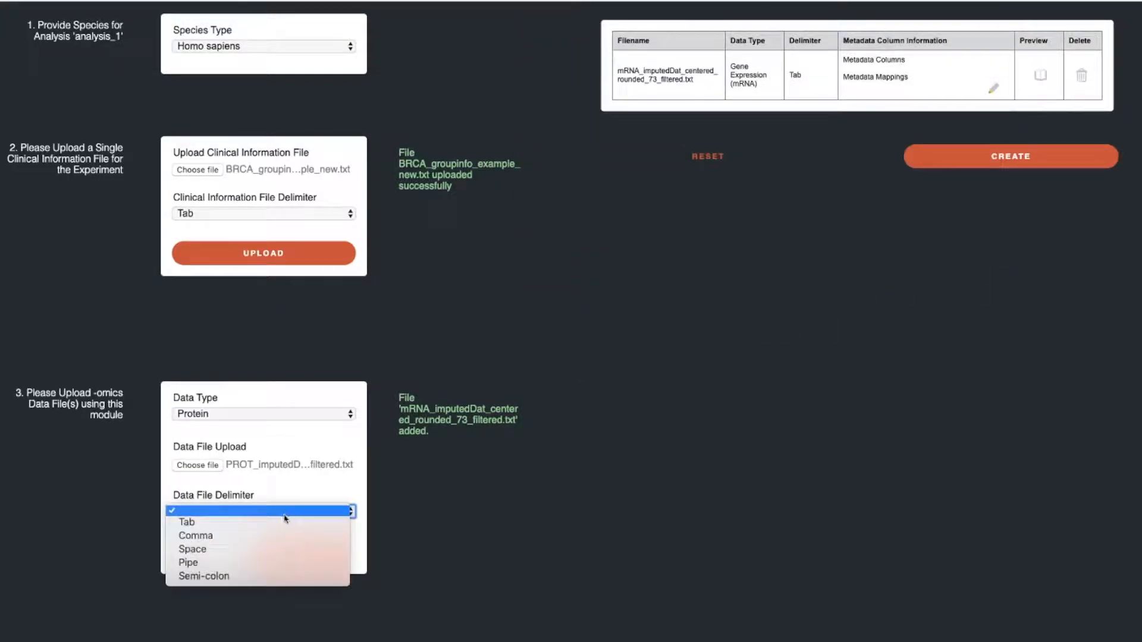
{"action": "left_click", "coordinate": [283, 524]}
{"action": "left_click", "coordinate": [315, 554]}
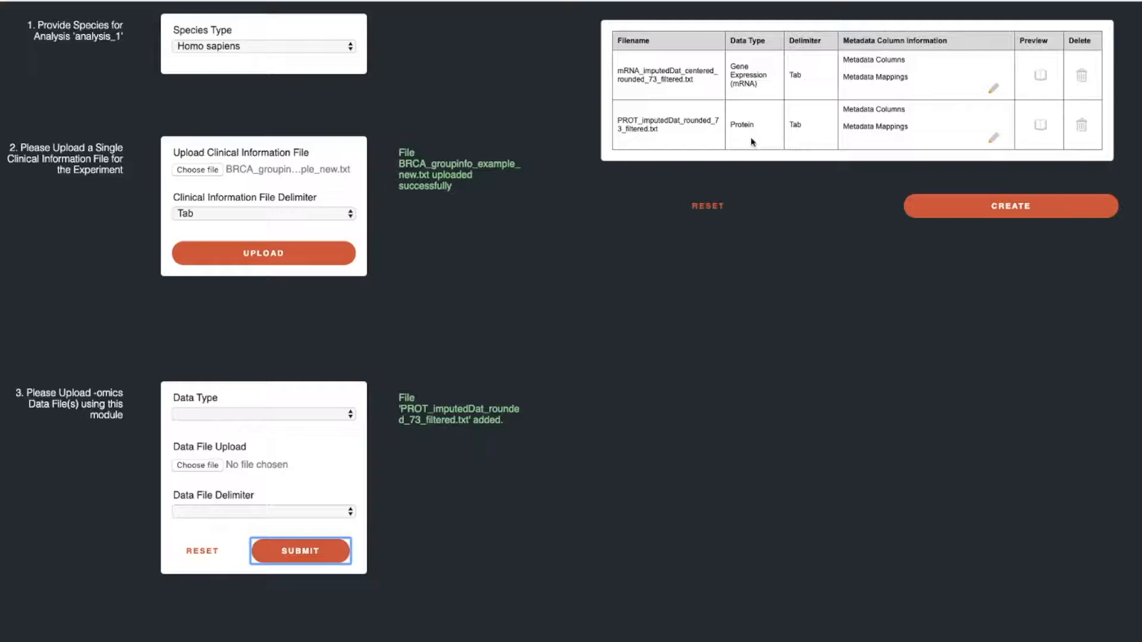
{"action": "left_click", "coordinate": [614, 193]}
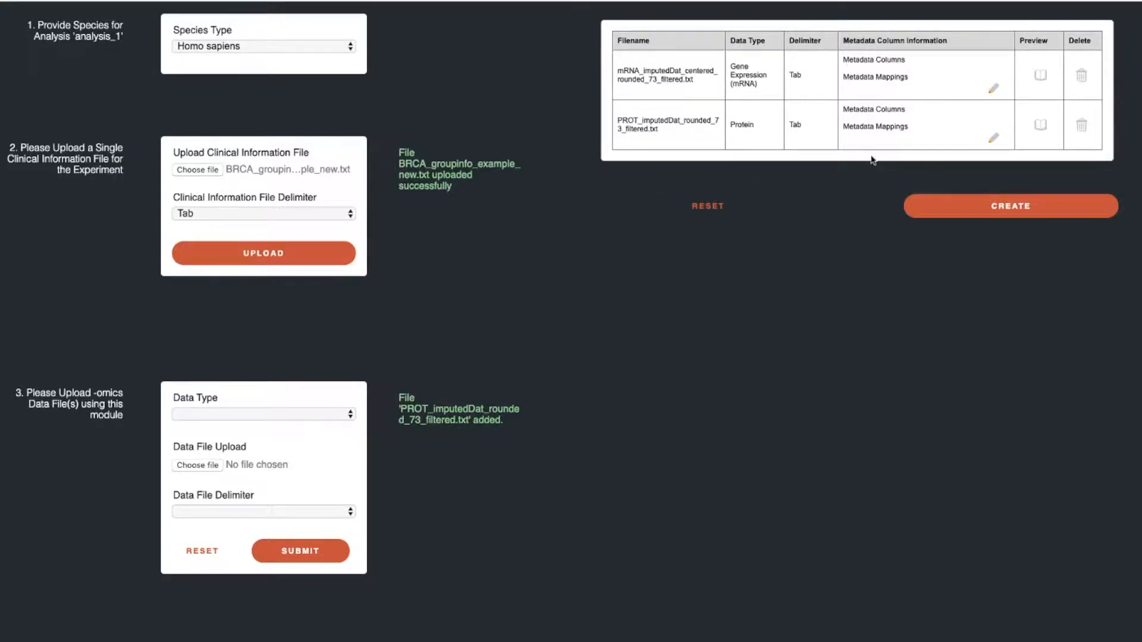
Edit the mRNA file's metadata column information and add Genesym as a metadata column
{"action": "left_click_drag", "start_coordinate": [844, 40], "coordinate": [963, 40]}
{"action": "left_click", "coordinate": [965, 42]}
{"action": "left_click", "coordinate": [994, 90]}
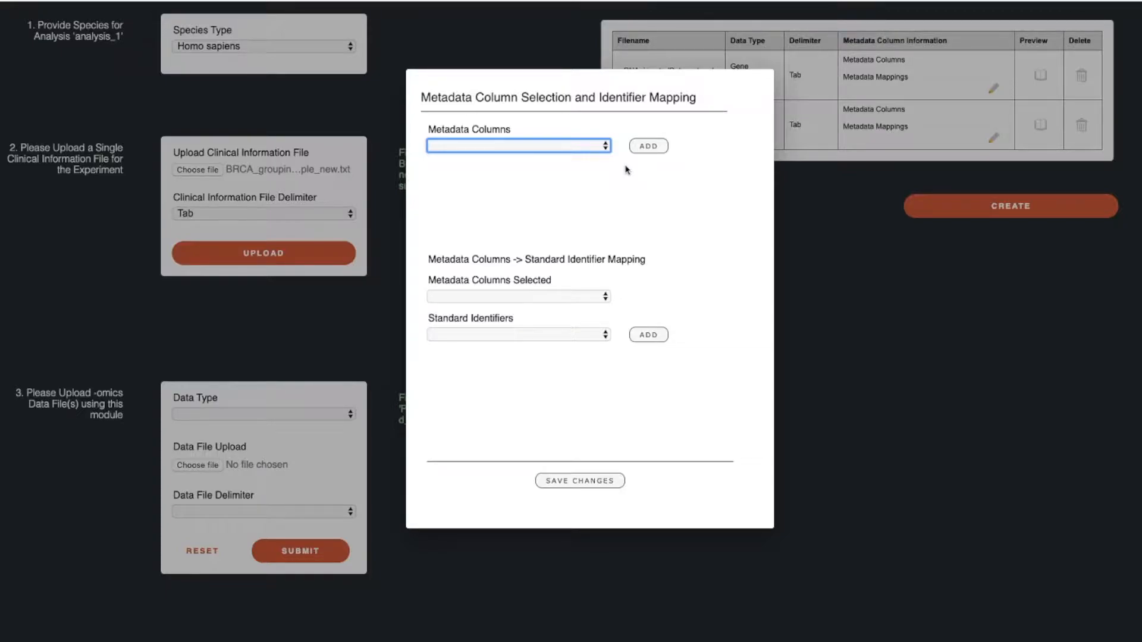
{"action": "left_click", "coordinate": [606, 147]}
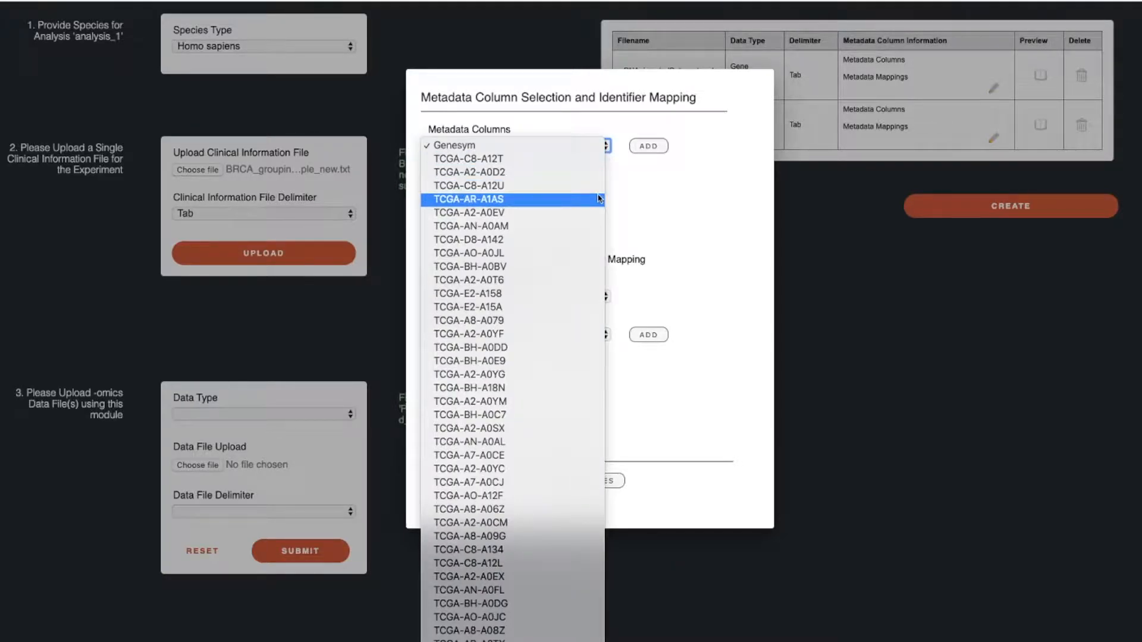
{"action": "left_click", "coordinate": [597, 150]}
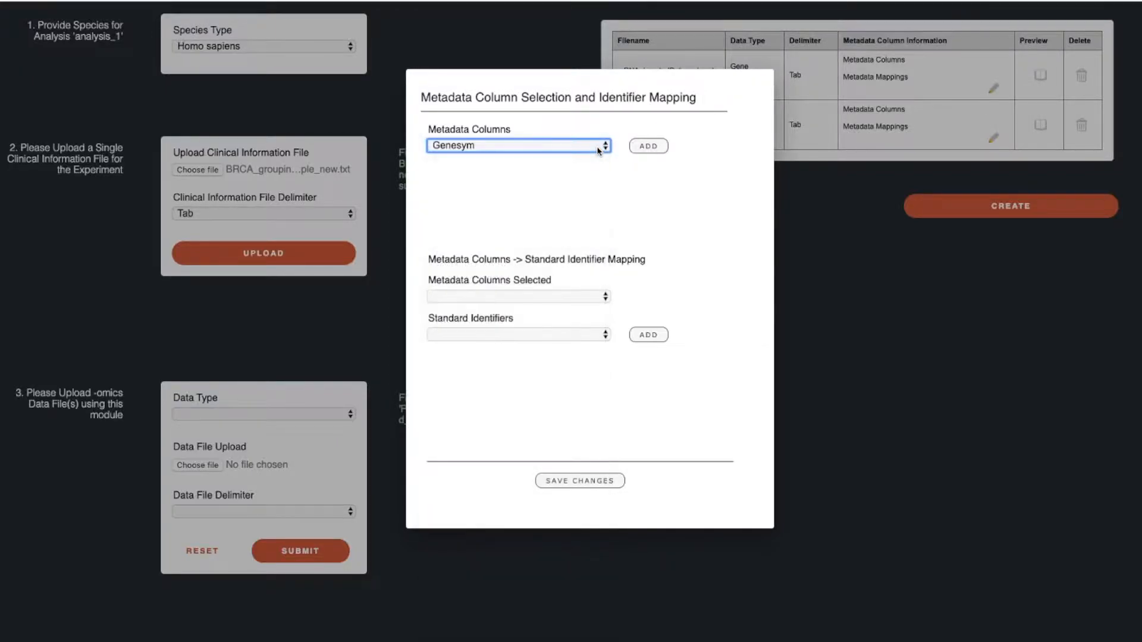
{"action": "left_click", "coordinate": [661, 153]}
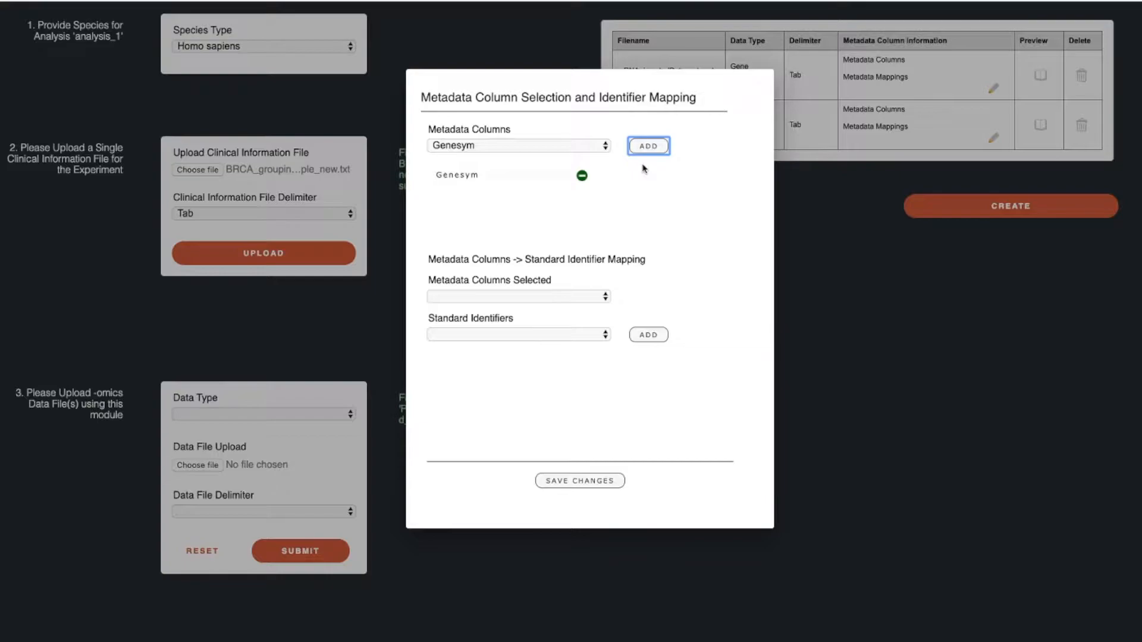
{"action": "left_click", "coordinate": [643, 169]}
Map the mRNA file's Genesym column to the Gene Symbol standard identifier and save the metadata changes
{"action": "left_click", "coordinate": [582, 298]}
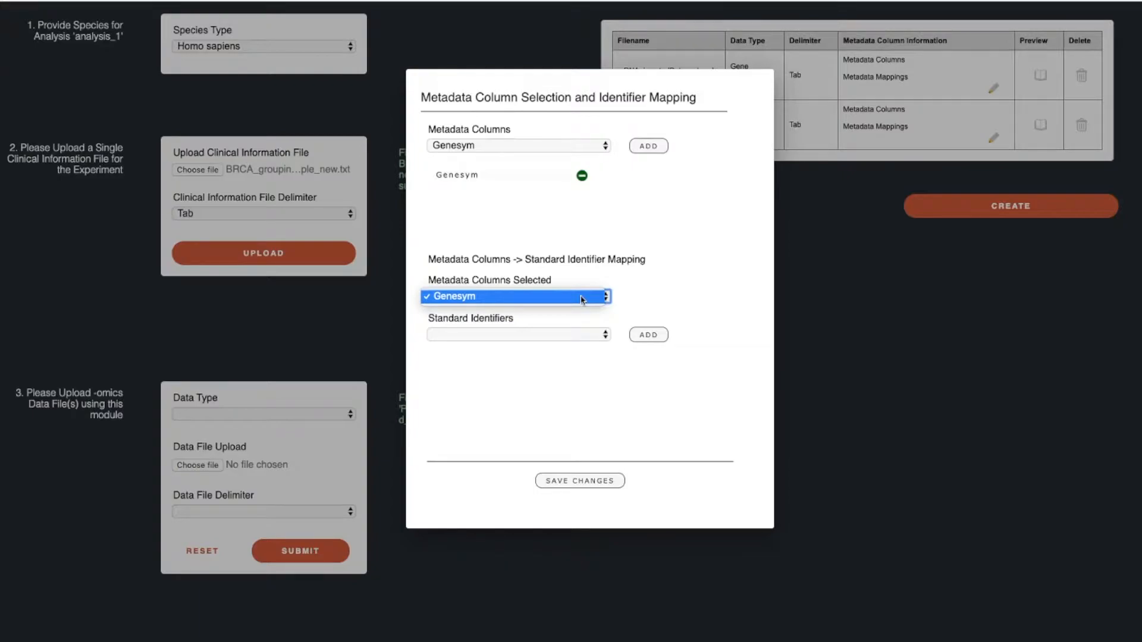
{"action": "left_click", "coordinate": [582, 299]}
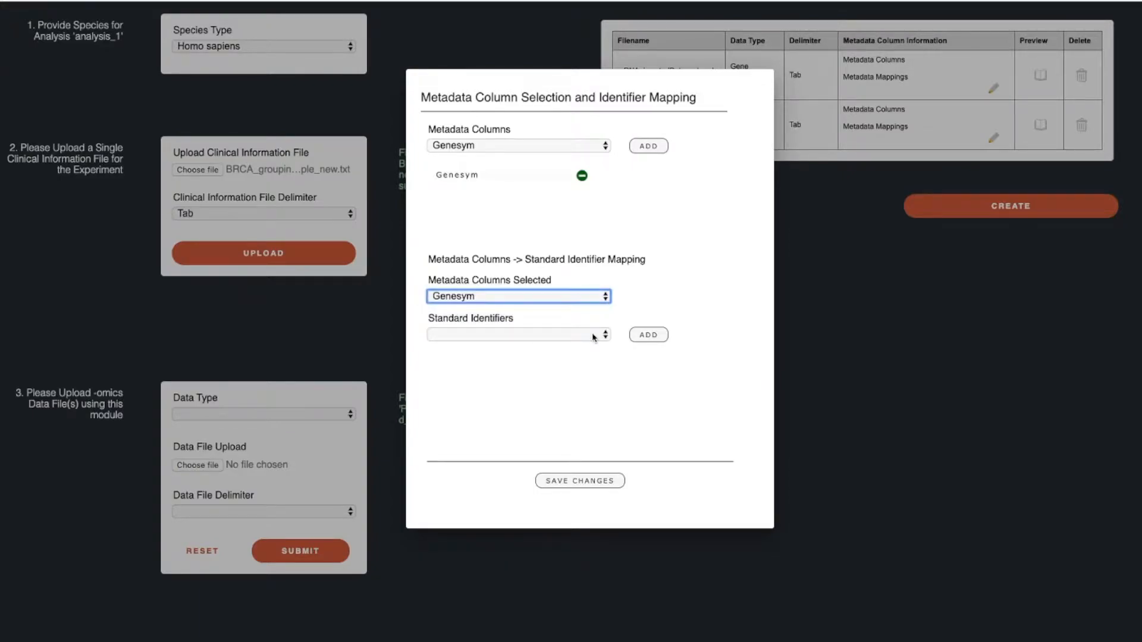
{"action": "left_click", "coordinate": [593, 336]}
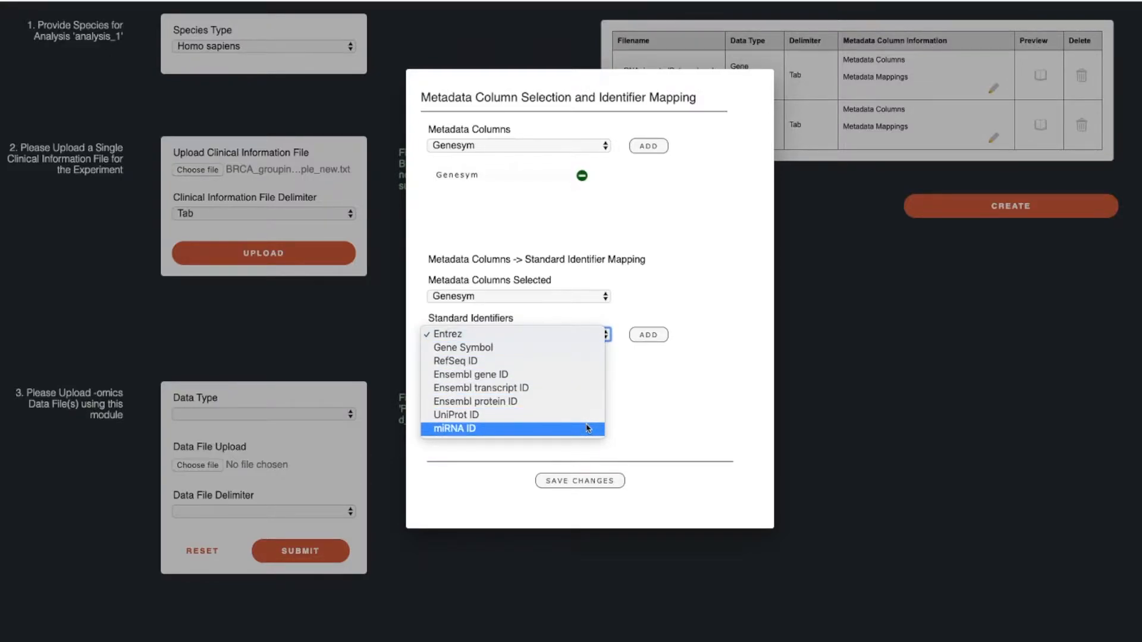
{"action": "left_click", "coordinate": [584, 348]}
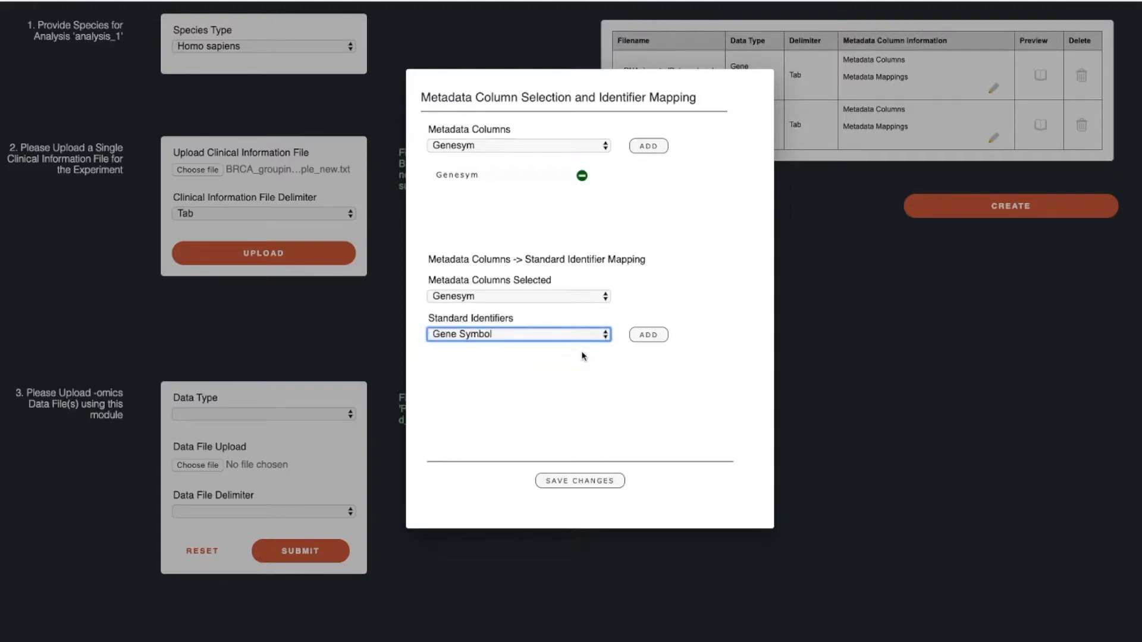
{"action": "left_click", "coordinate": [660, 338]}
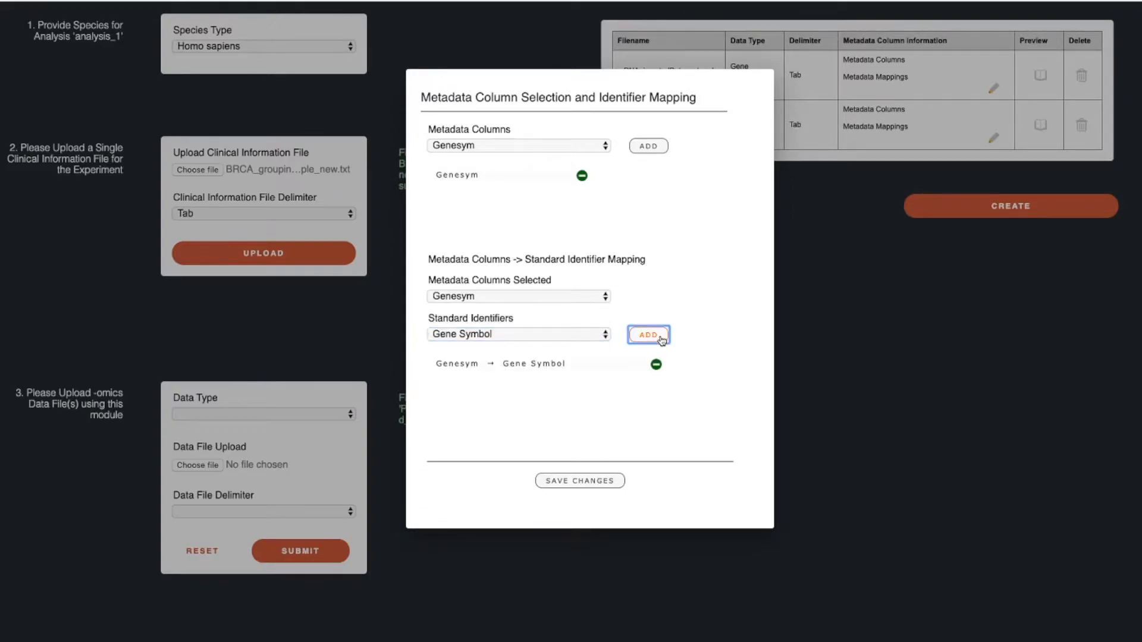
{"action": "left_click", "coordinate": [686, 433]}
{"action": "left_click", "coordinate": [623, 486]}
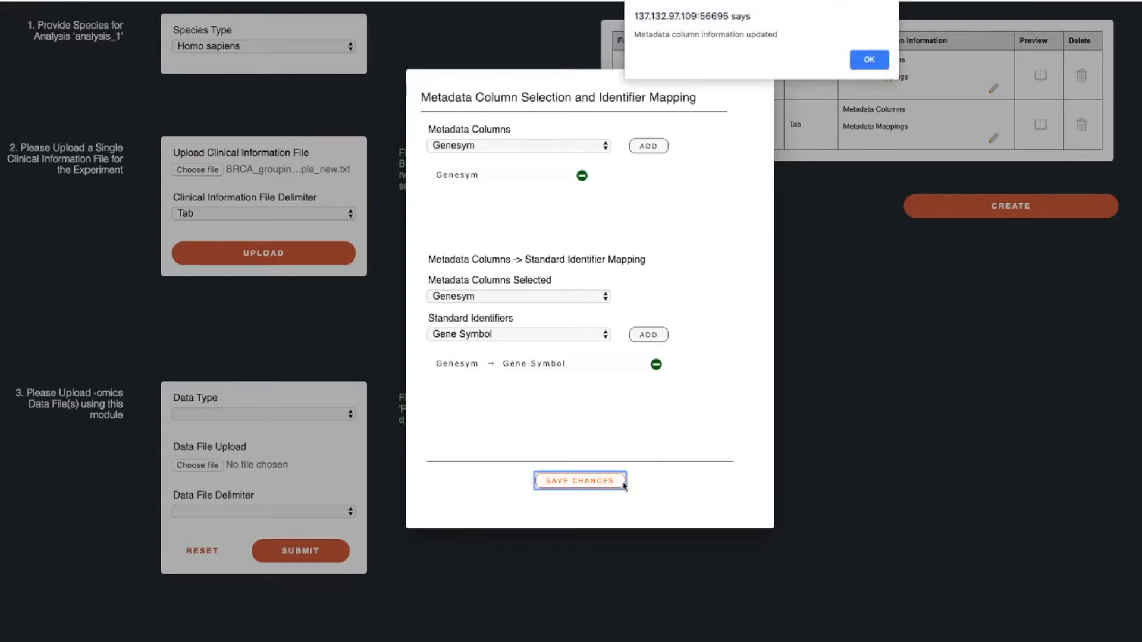
{"action": "left_click", "coordinate": [857, 61]}
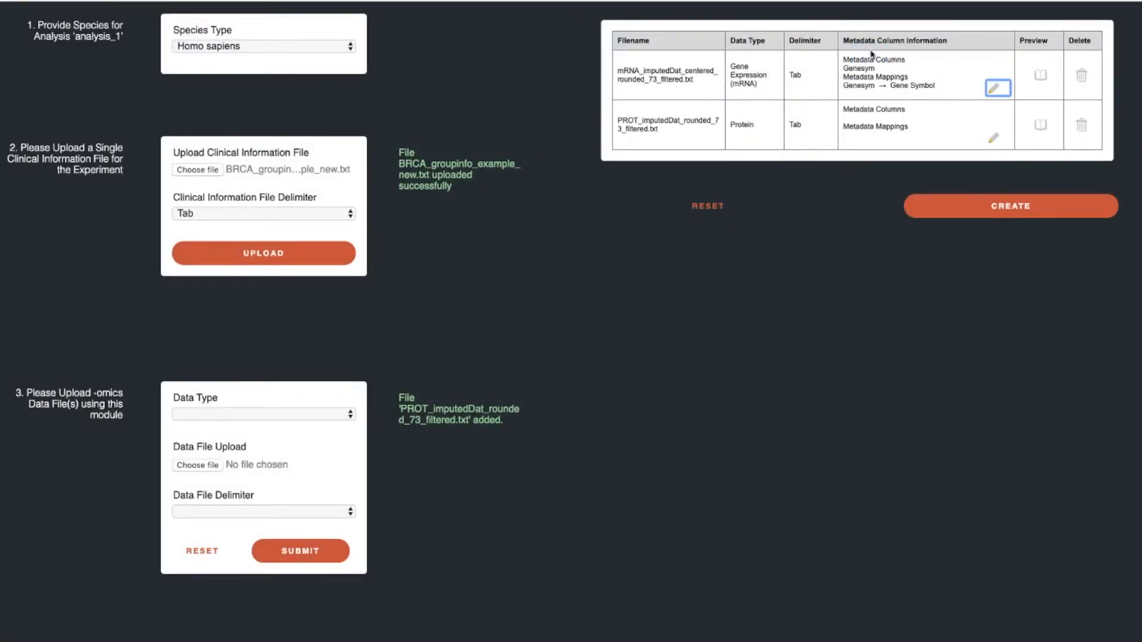
Edit the protein file's metadata column information and add genesym as a metadata column
{"action": "left_click", "coordinate": [994, 140]}
{"action": "left_click", "coordinate": [596, 148]}
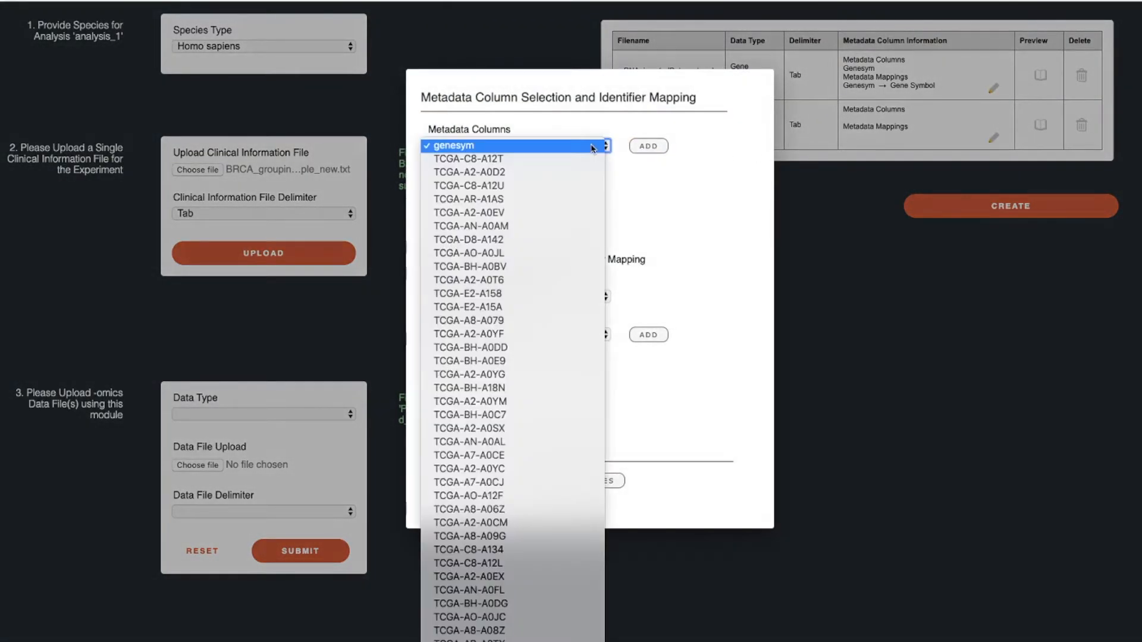
{"action": "left_click", "coordinate": [595, 148]}
{"action": "left_click", "coordinate": [637, 148]}
Map the protein file's genesym column to the Gene Symbol standard identifier
{"action": "left_click", "coordinate": [543, 296]}
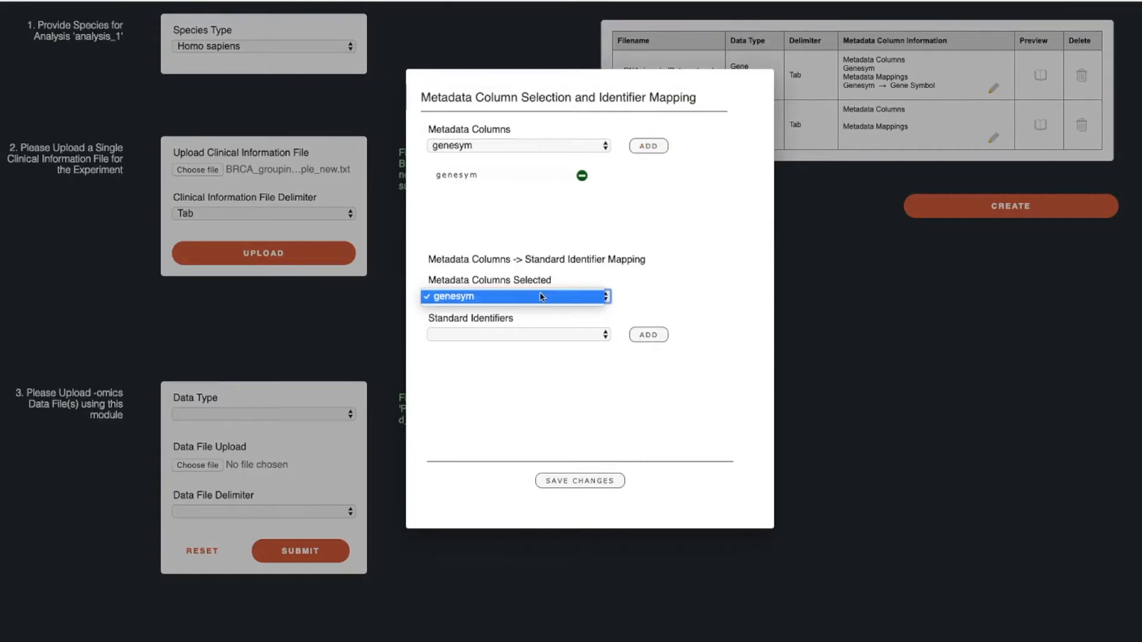
{"action": "left_click", "coordinate": [542, 296]}
{"action": "left_click", "coordinate": [536, 339]}
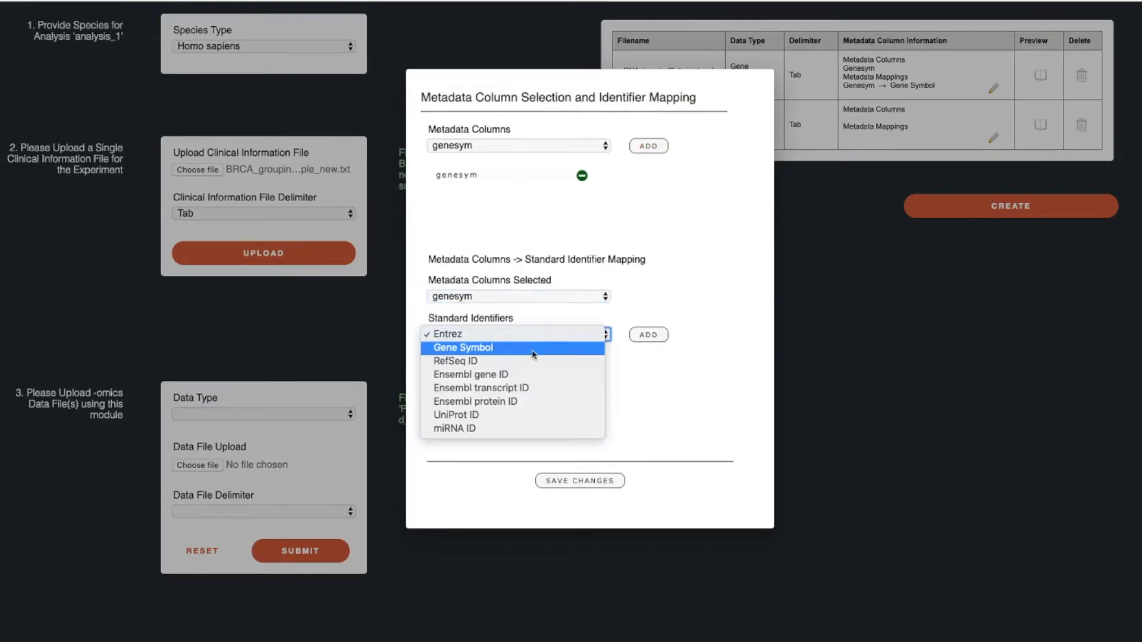
{"action": "left_click", "coordinate": [534, 350]}
{"action": "left_click", "coordinate": [640, 340]}
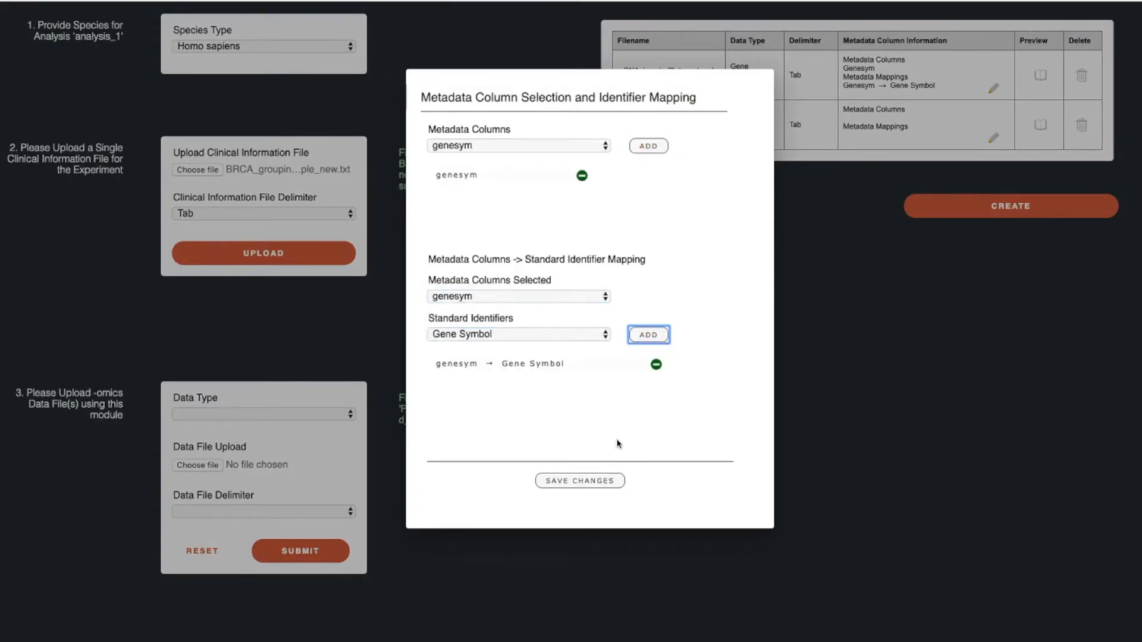
Save the protein file's metadata changes and create the analysis from the uploaded files
{"action": "left_click", "coordinate": [620, 484]}
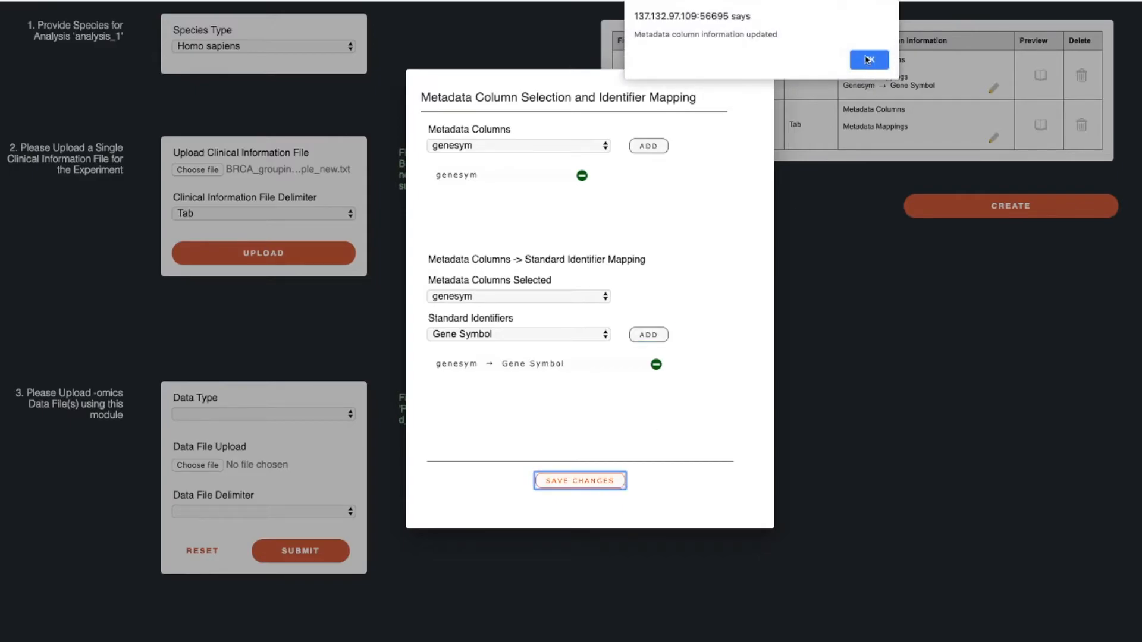
{"action": "left_click", "coordinate": [870, 56]}
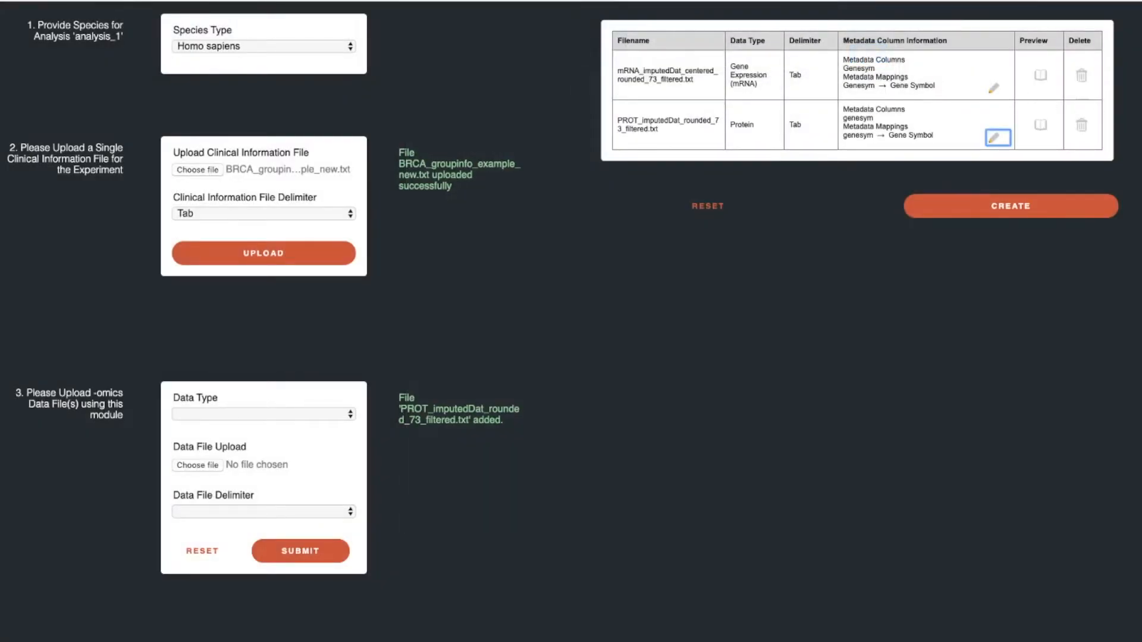
{"action": "left_click", "coordinate": [1094, 209]}
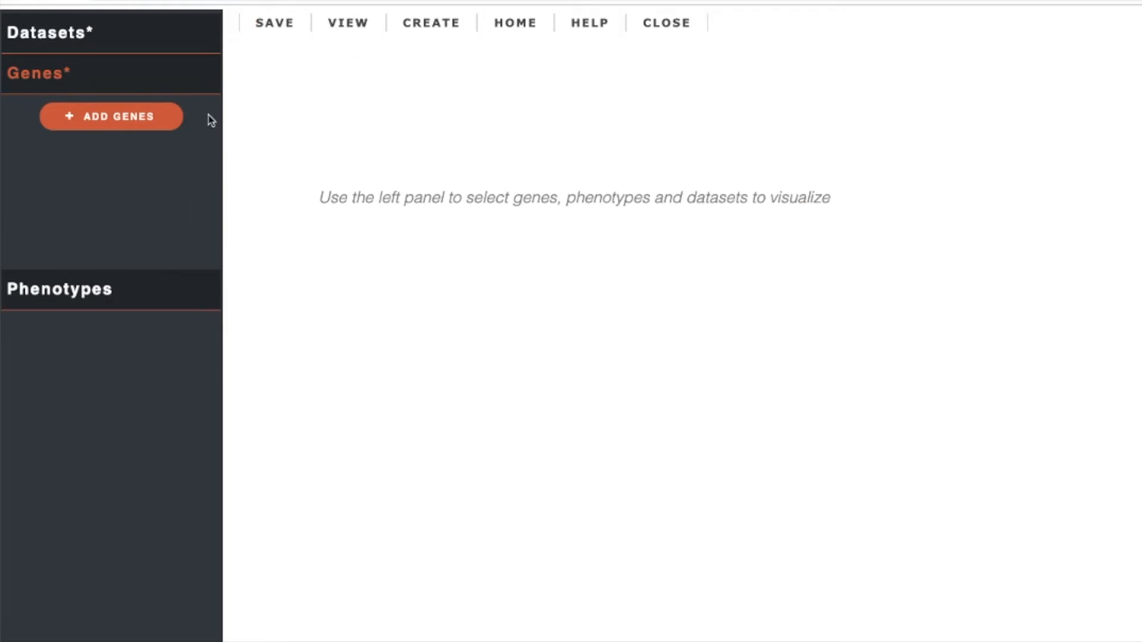
Examine which datasets and phenotypes are available for selection in the new analysis
{"action": "left_click", "coordinate": [72, 38]}
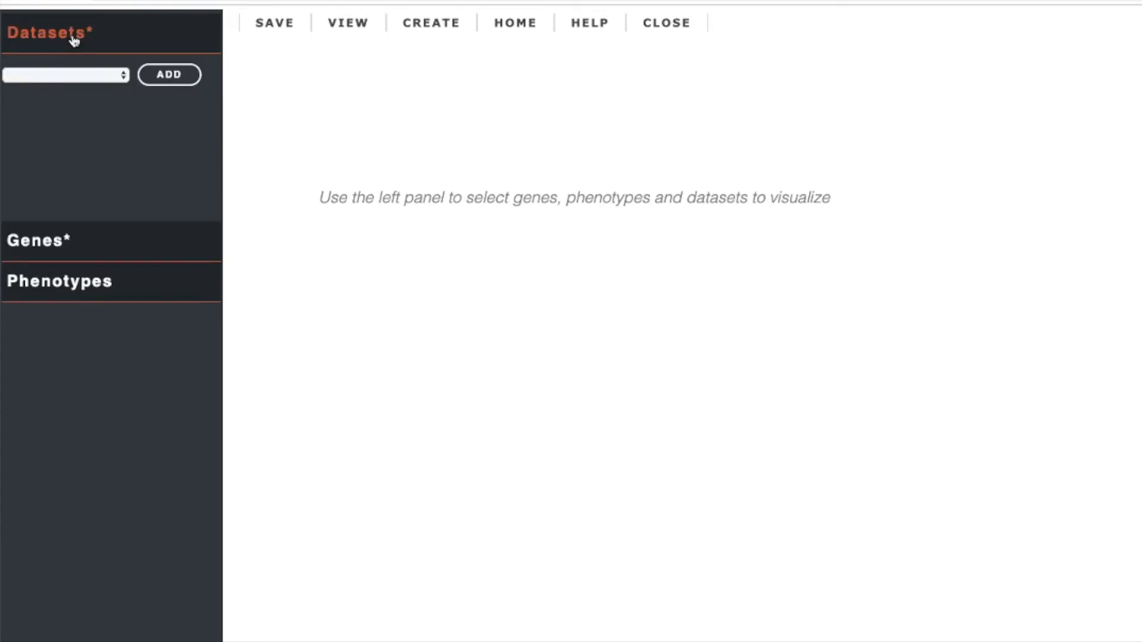
{"action": "left_click", "coordinate": [89, 77]}
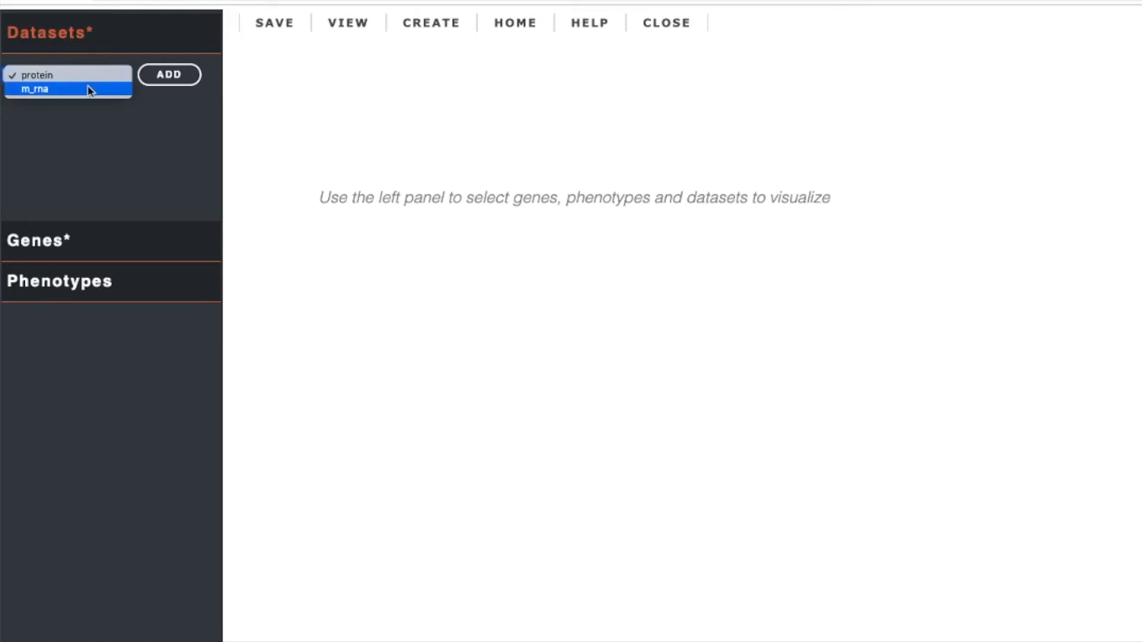
{"action": "left_click", "coordinate": [83, 282]}
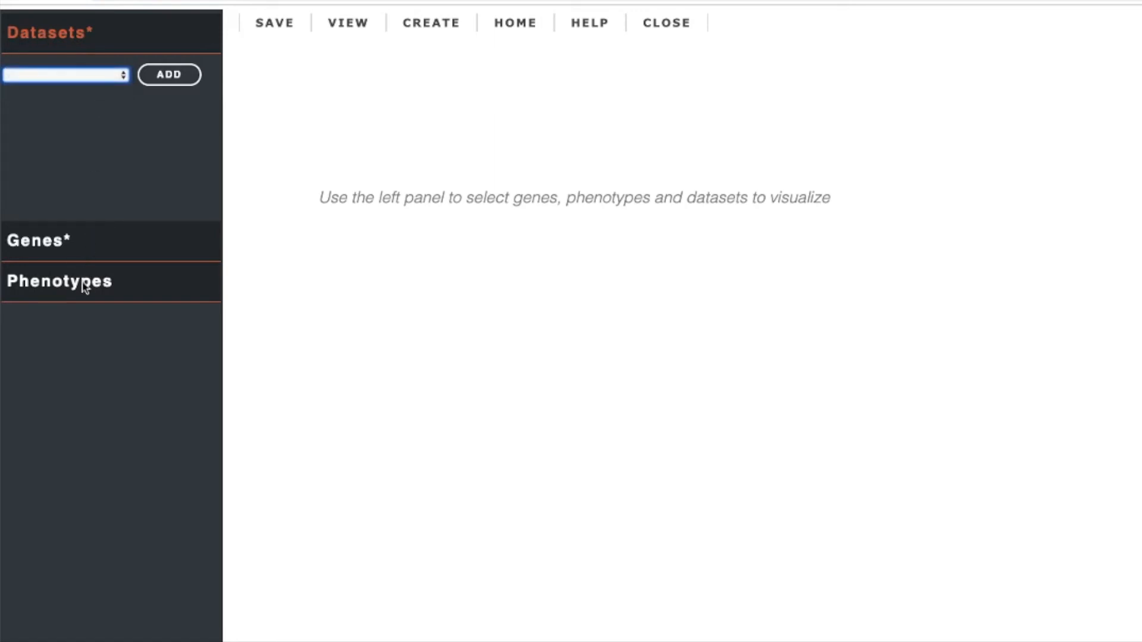
{"action": "left_click", "coordinate": [84, 286]}
{"action": "left_click", "coordinate": [94, 161]}
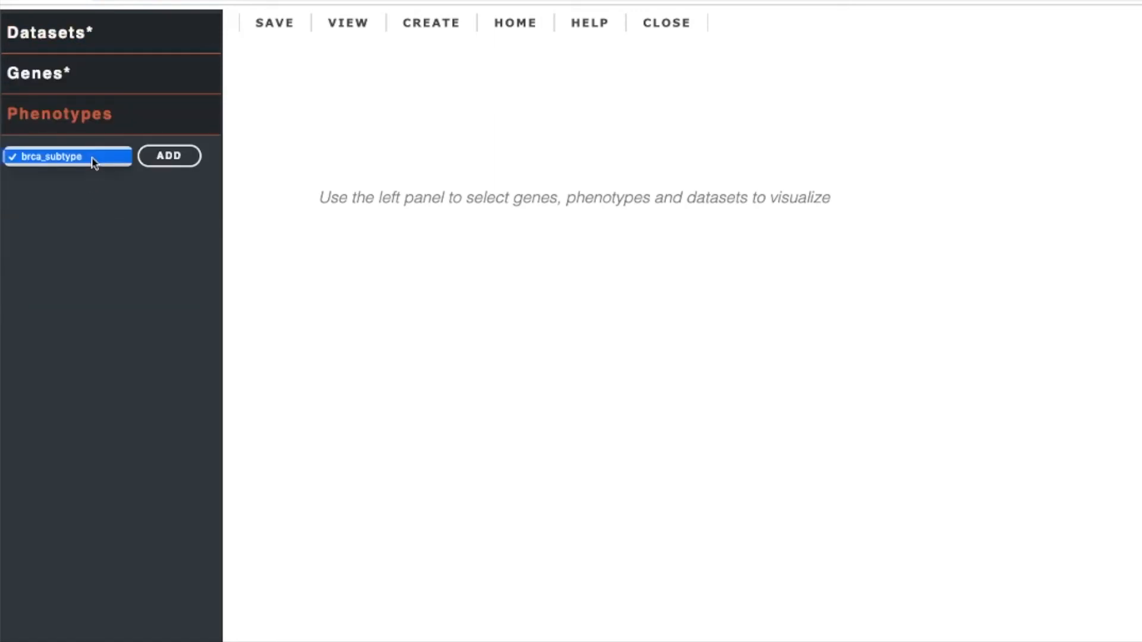
{"action": "left_click", "coordinate": [92, 159]}
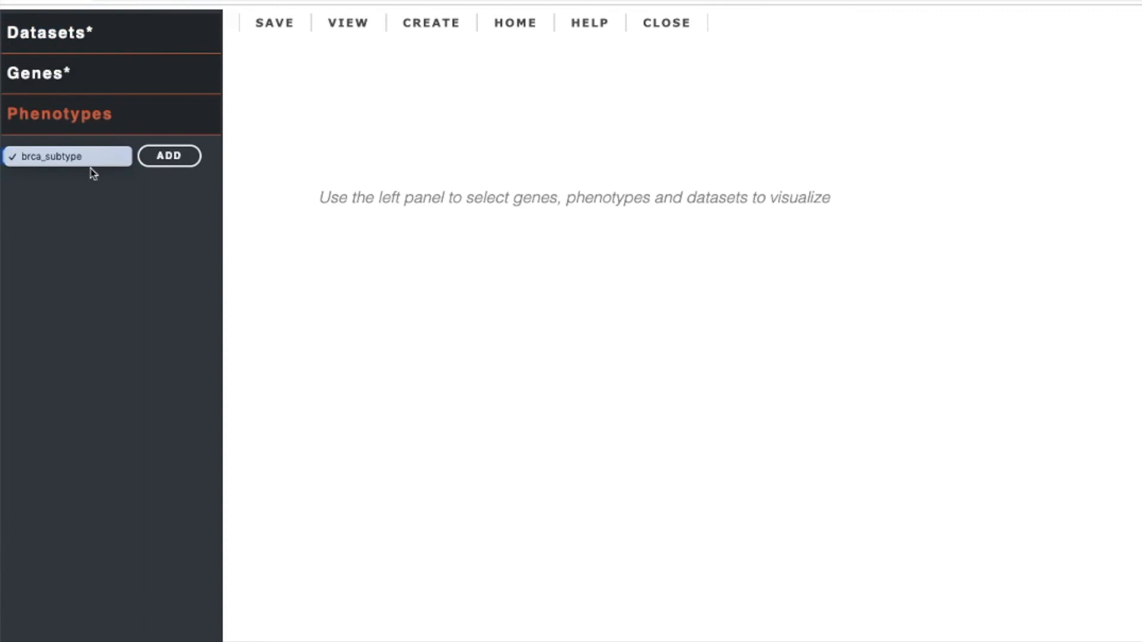
{"action": "left_click", "coordinate": [107, 204]}
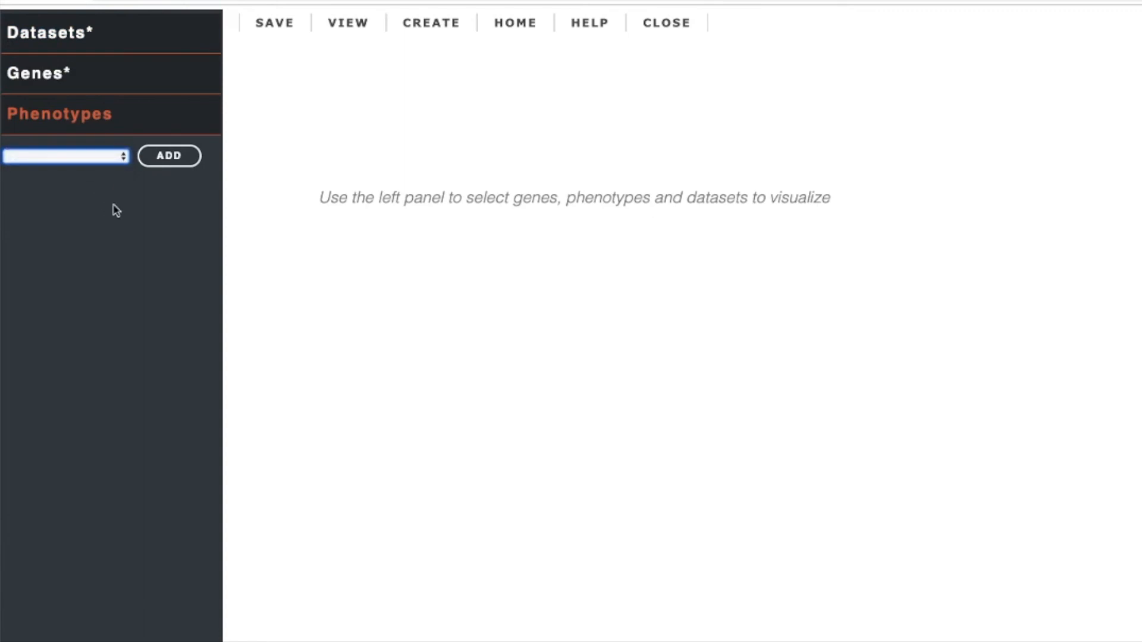